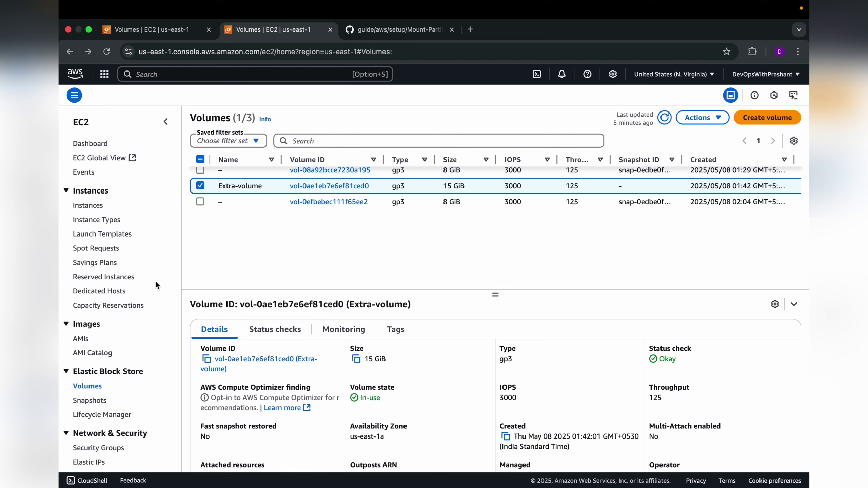
Step: Create a snapshot of Extra-volume with the description "this is for demo purpose"
scroll(131, 295, "down", 5)
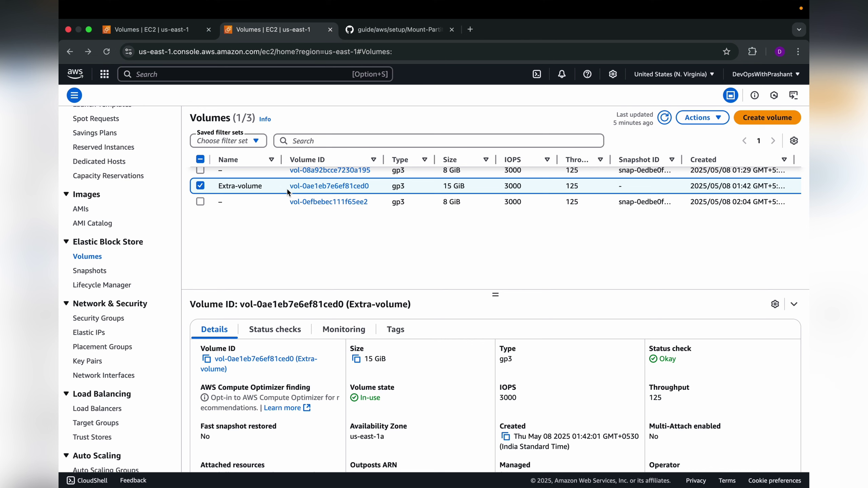
left_click(706, 116)
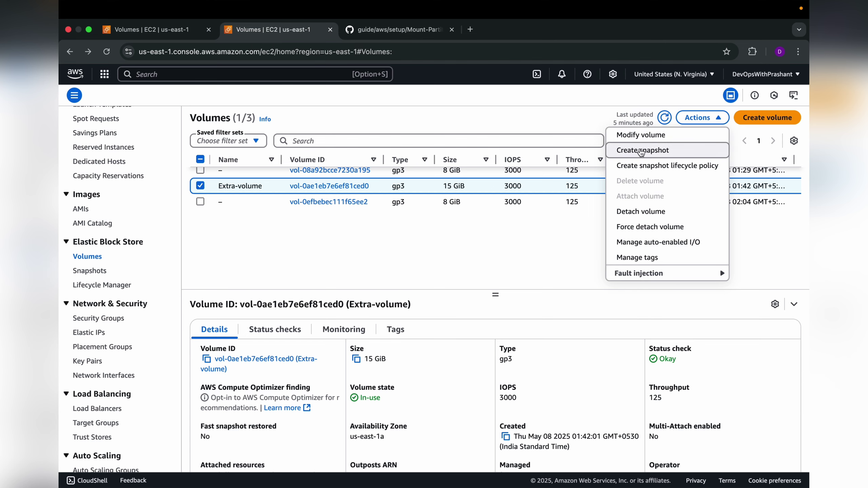
left_click(641, 151)
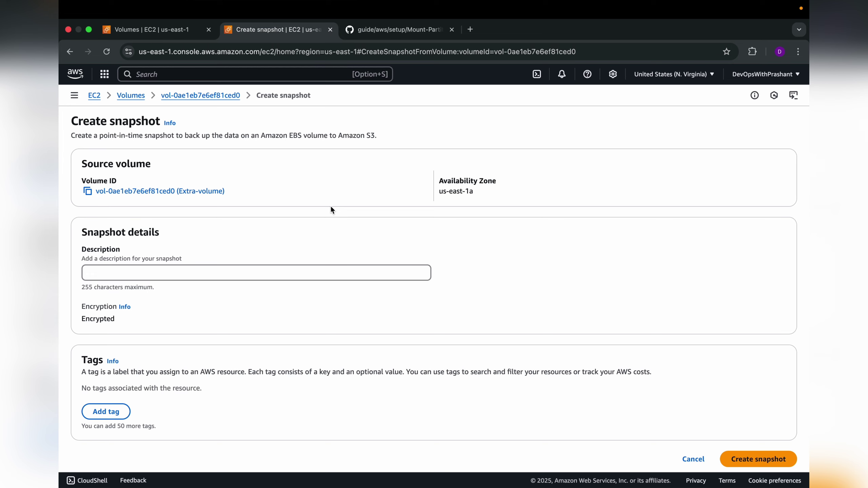
left_click(185, 278)
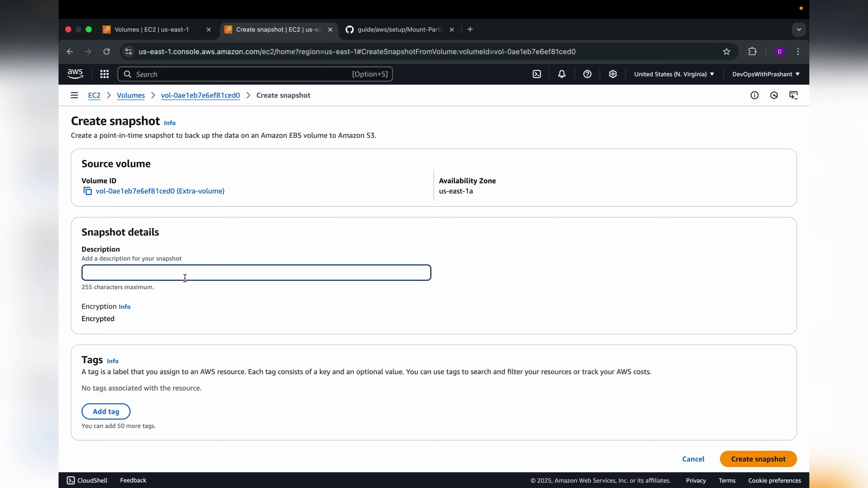
type("this is for demo purpose")
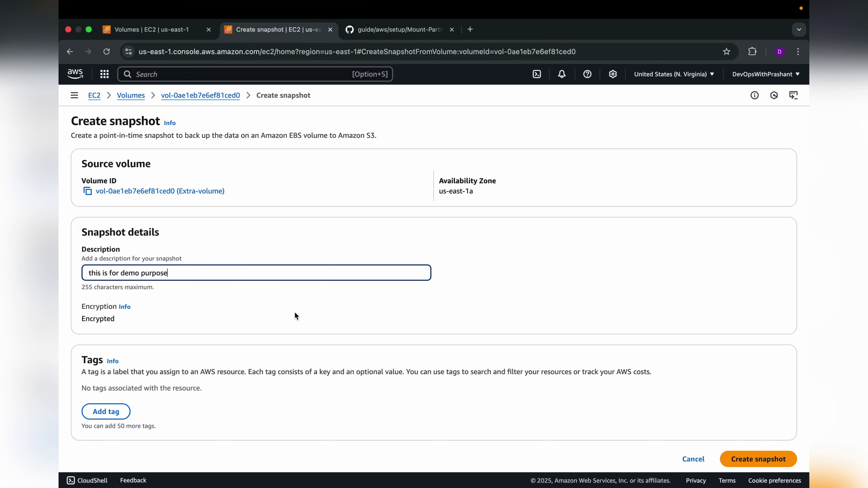
scroll(295, 316, "down", 1)
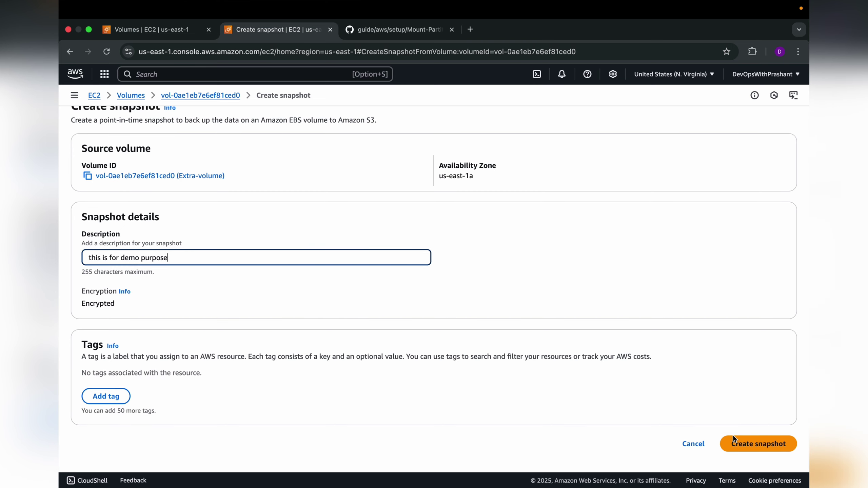
left_click(753, 445)
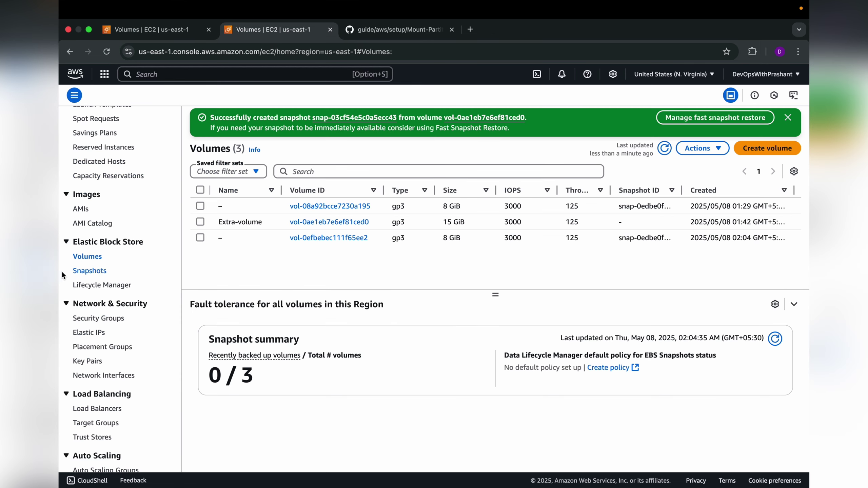
Step: Open the snapshot list, select the new snapshot and check its status, progress and other details
left_click(86, 271)
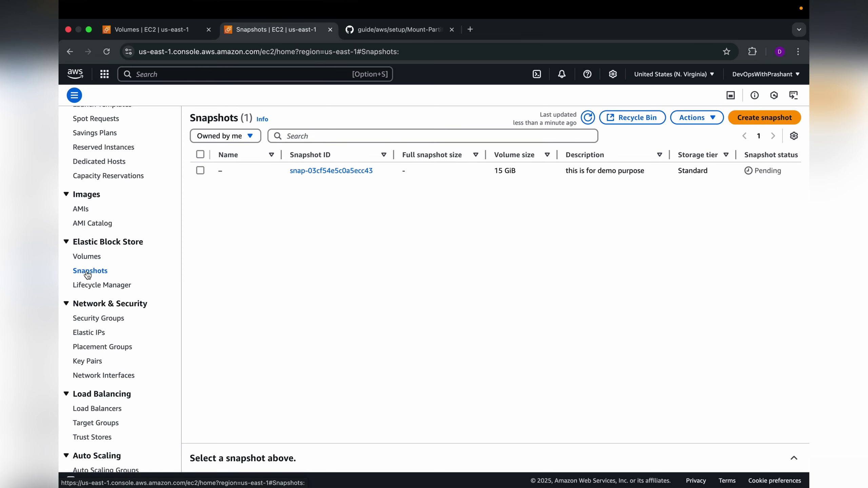
left_click(200, 170)
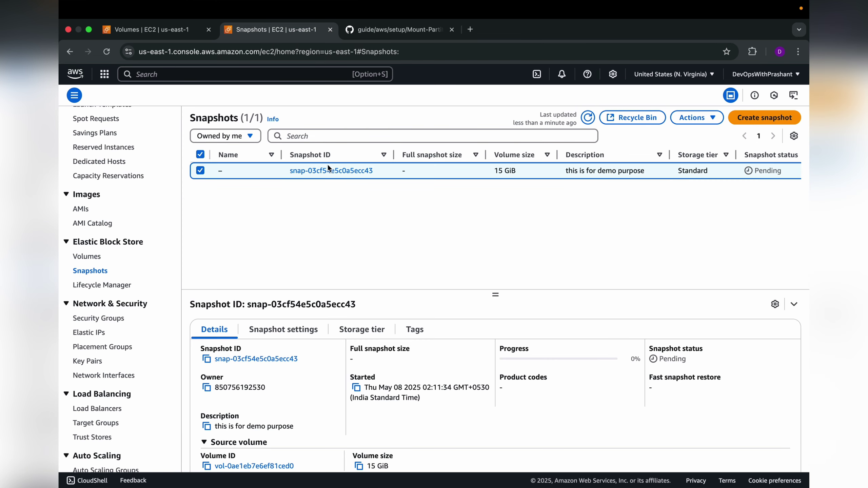
scroll(570, 171, "right", 8)
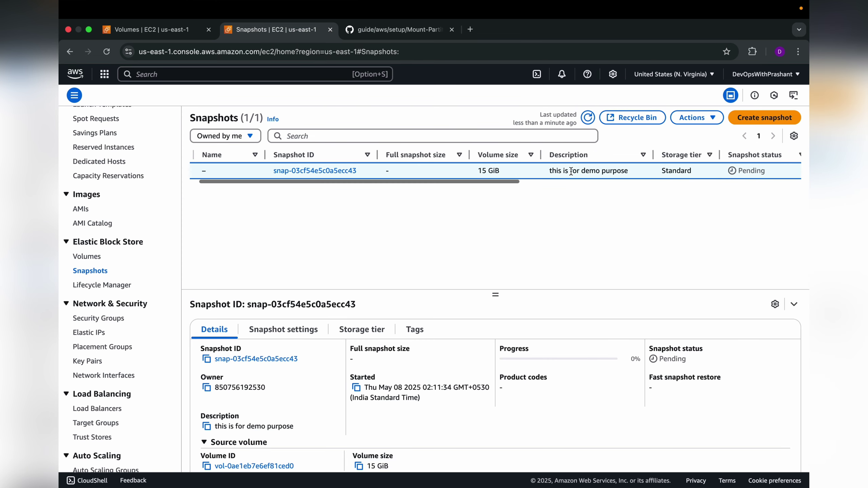
scroll(570, 171, "right", 3)
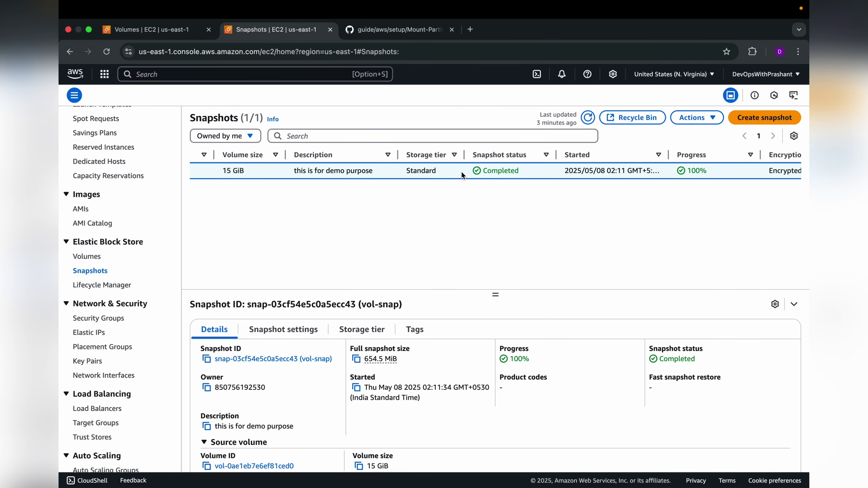
scroll(461, 171, "left", 10)
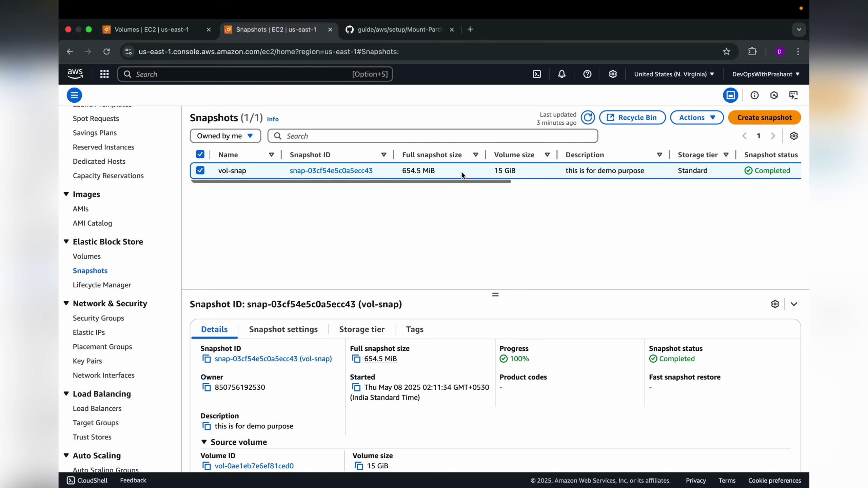
Step: Select the vol-snap snapshot and start creating a volume from it
left_click(202, 169)
left_click(202, 168)
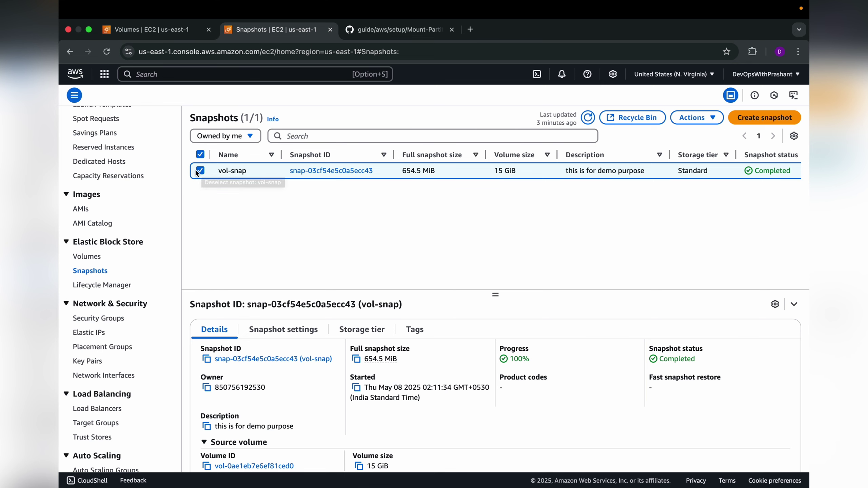
left_click(202, 170)
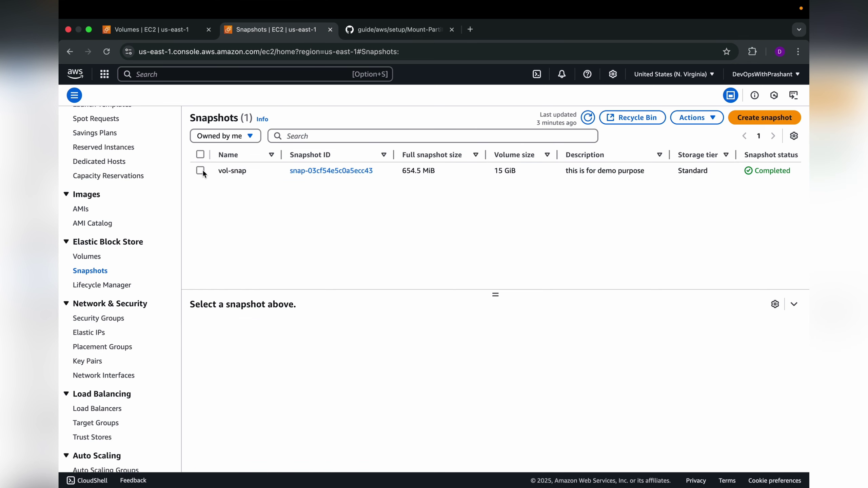
left_click(202, 170)
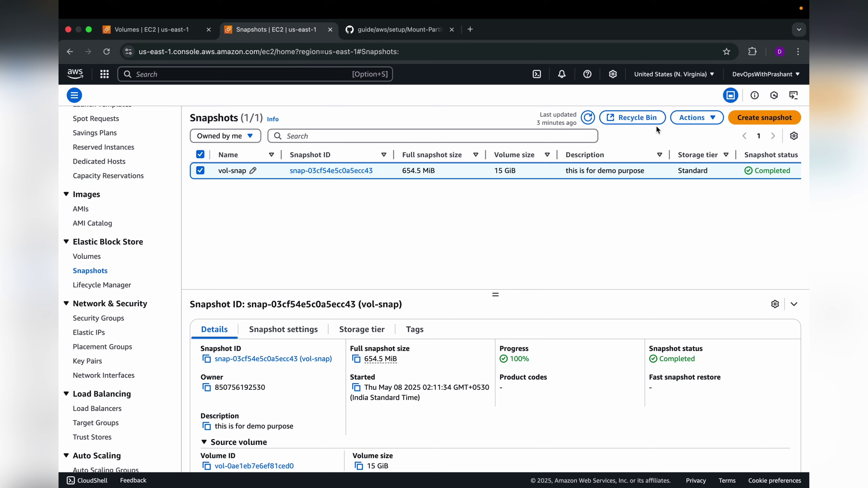
left_click(693, 119)
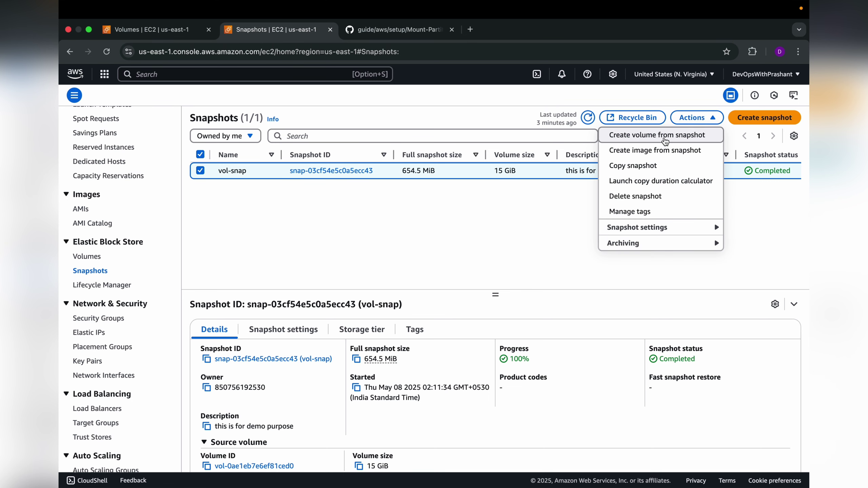
left_click(665, 137)
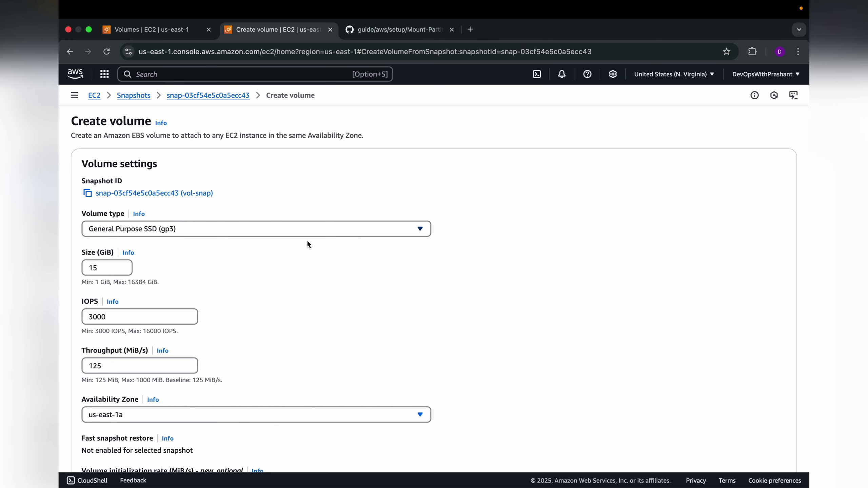
Step: Set the new volume's Availability Zone to us-east-1b
scroll(347, 280, "down", 1)
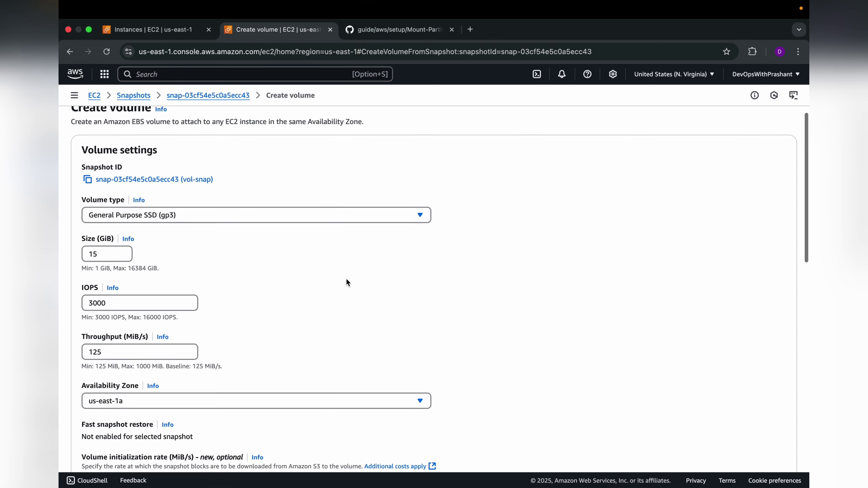
scroll(346, 282, "down", 2)
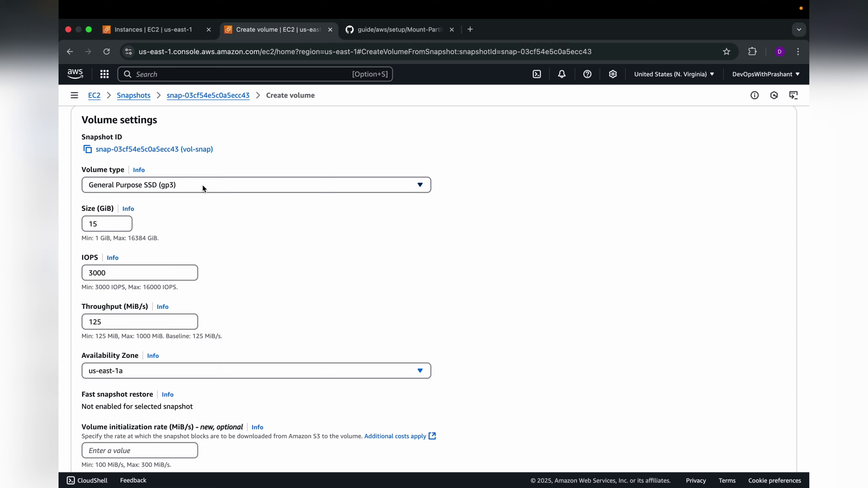
left_click(104, 222)
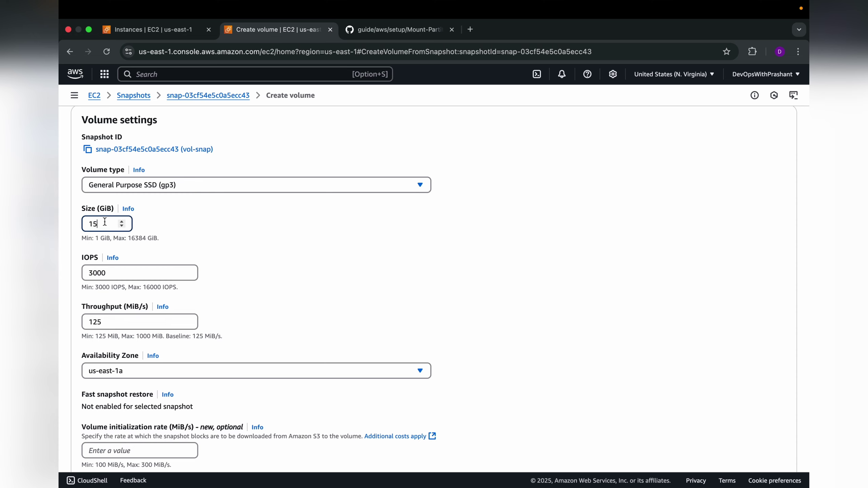
scroll(234, 256, "down", 5)
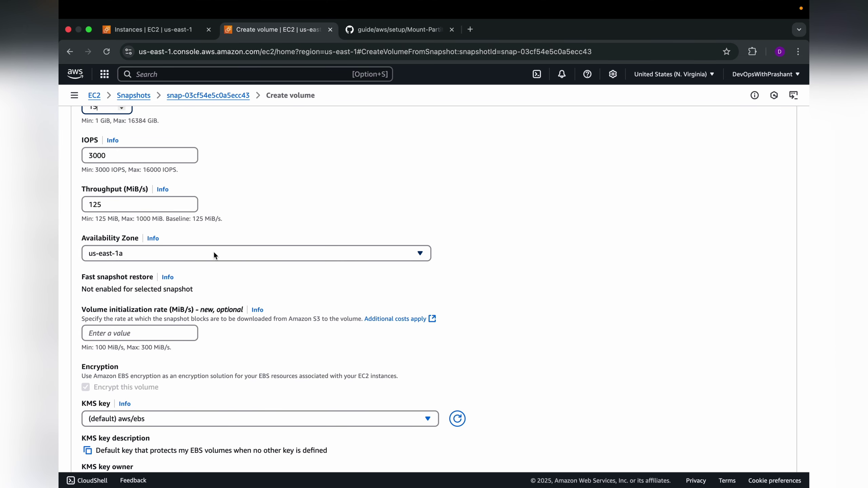
left_click(214, 253)
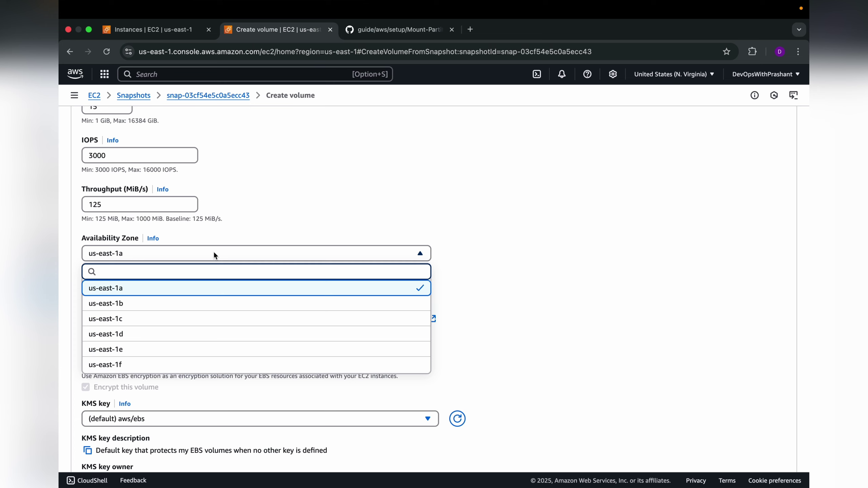
left_click(217, 305)
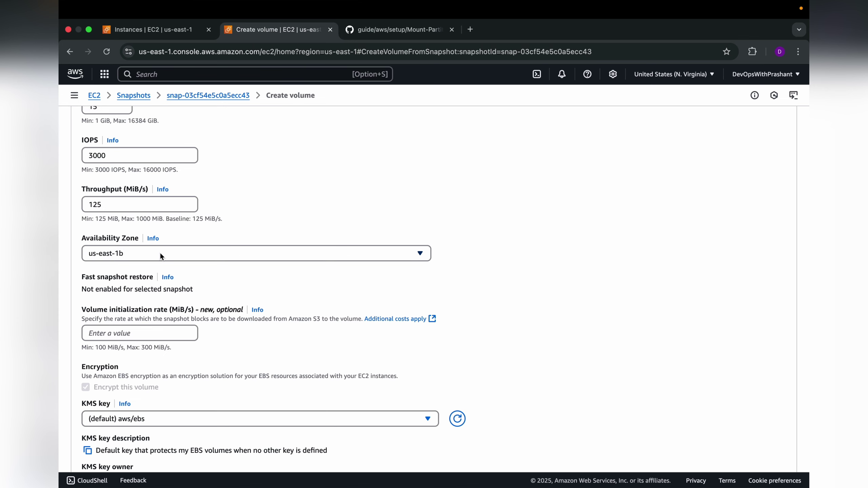
Step: Review the remaining volume settings, including encryption and tags, and create the volume from the snapshot
scroll(210, 239, "up", 5)
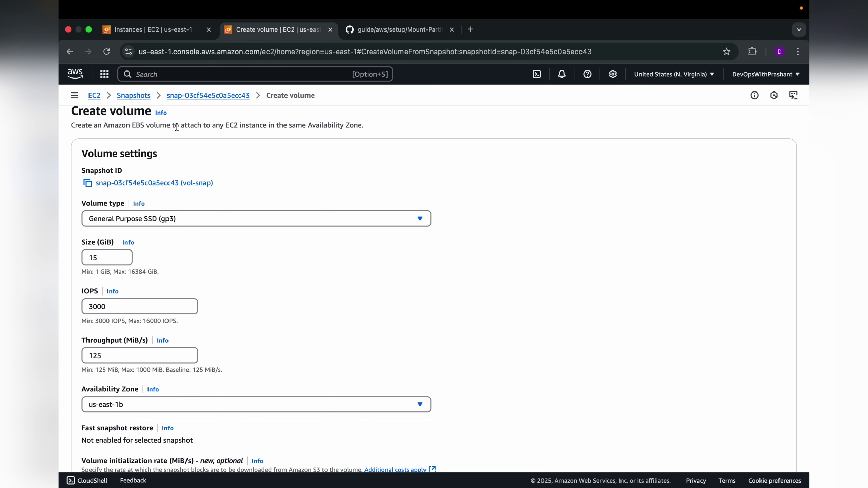
scroll(247, 293, "down", 5)
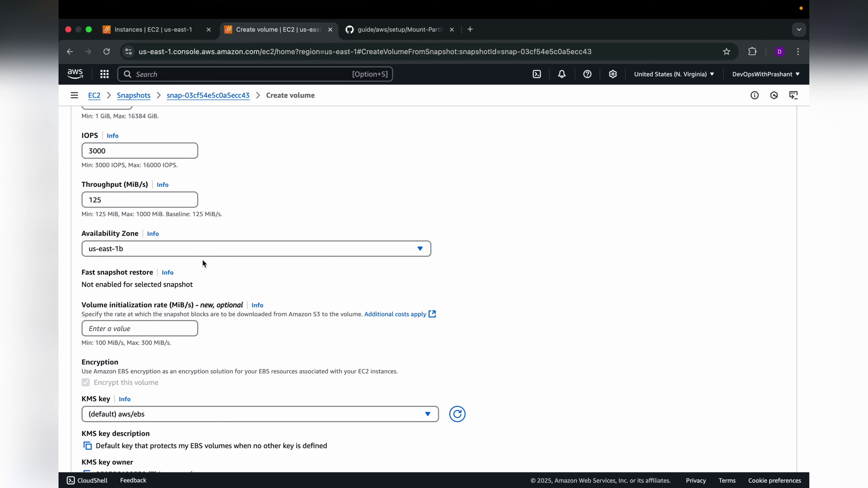
scroll(204, 263, "down", 3)
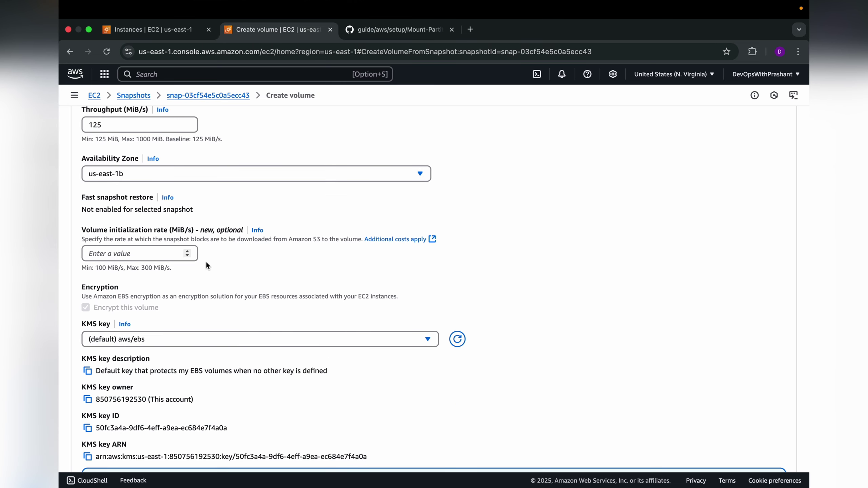
scroll(230, 270, "down", 4)
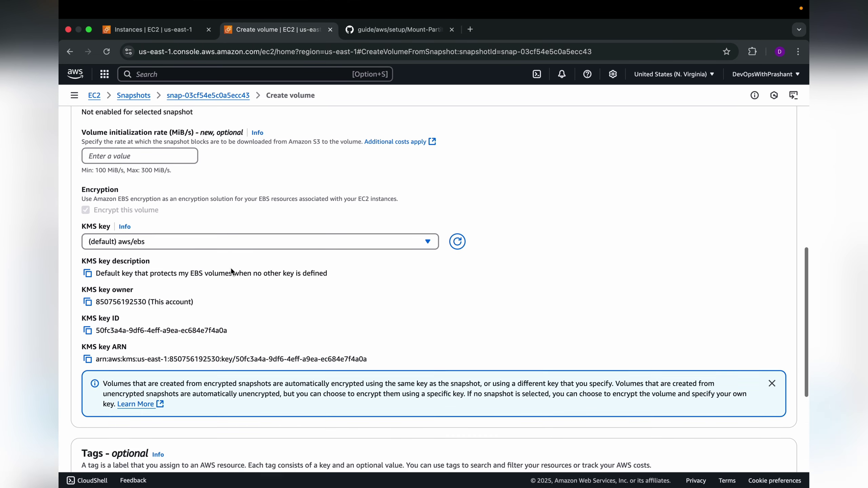
scroll(231, 271, "down", 1)
scroll(238, 357, "down", 5)
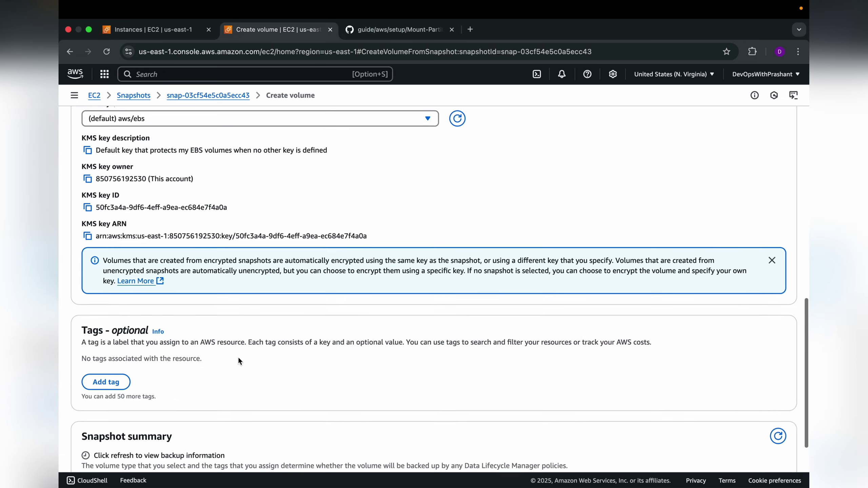
left_click(748, 443)
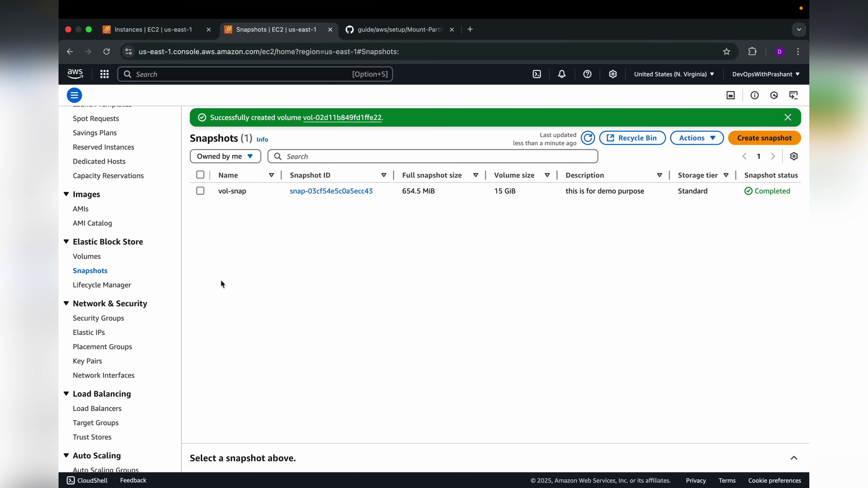
Step: In the volume list, name the 15 GiB volume restored from the snapshot Restore-volume
left_click(89, 256)
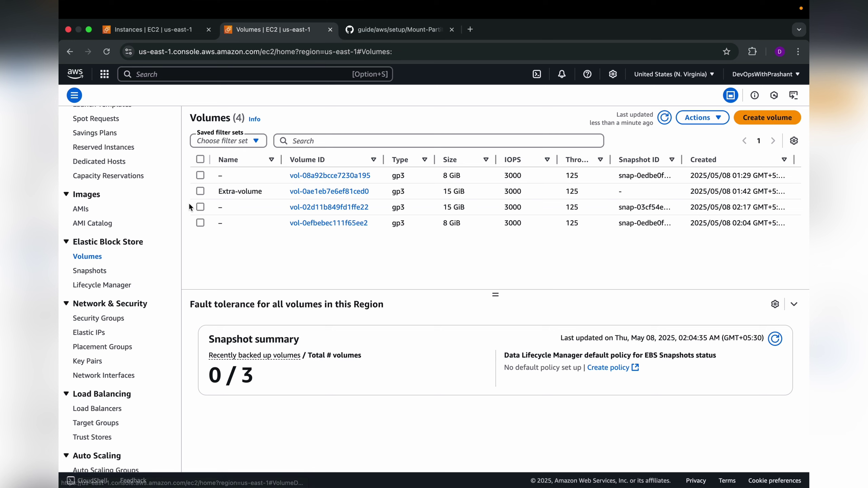
left_click(199, 206)
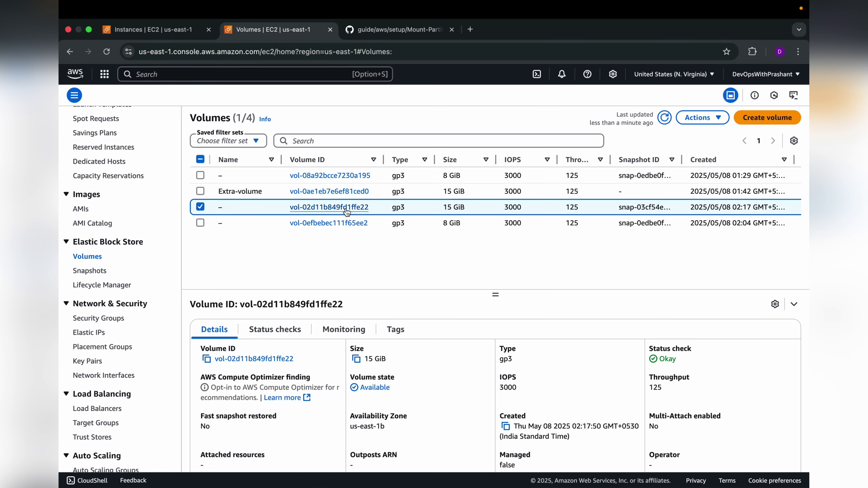
left_click(228, 207)
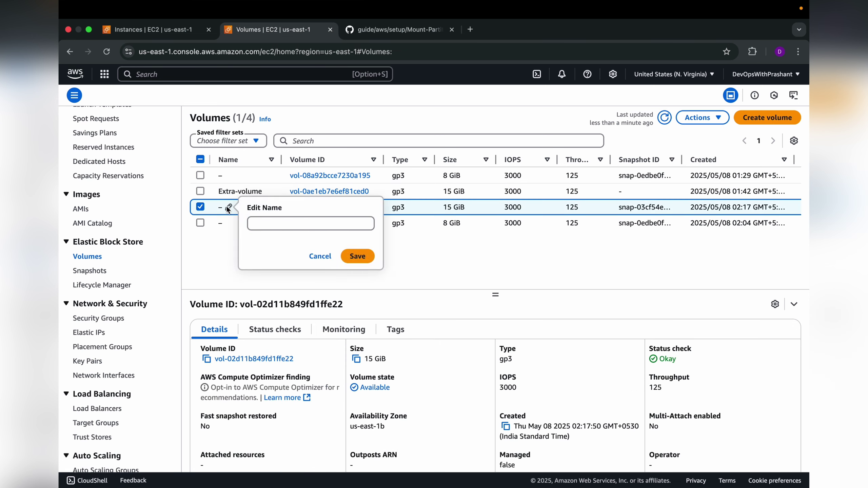
left_click(262, 224)
type("Restore-")
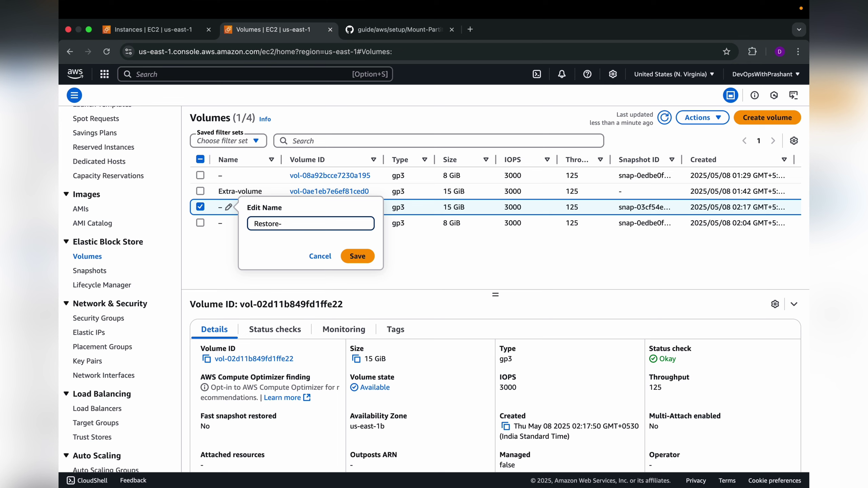
type("volume")
left_click(362, 261)
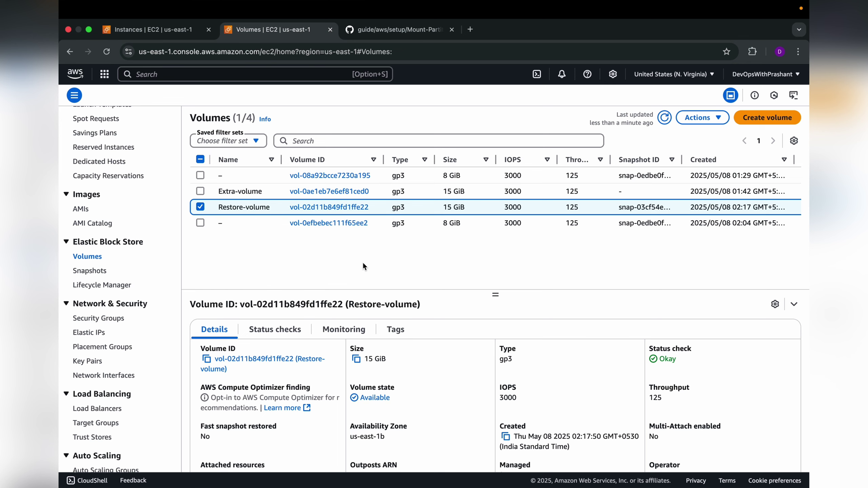
Step: Open the attach form for Restore-volume and list the instances available in its Availability Zone
left_click(202, 204)
left_click(202, 204)
left_click(702, 117)
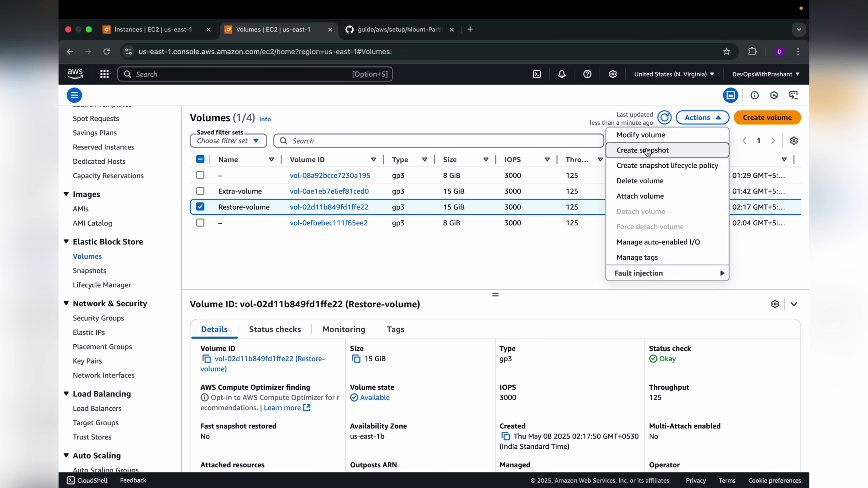
left_click(632, 194)
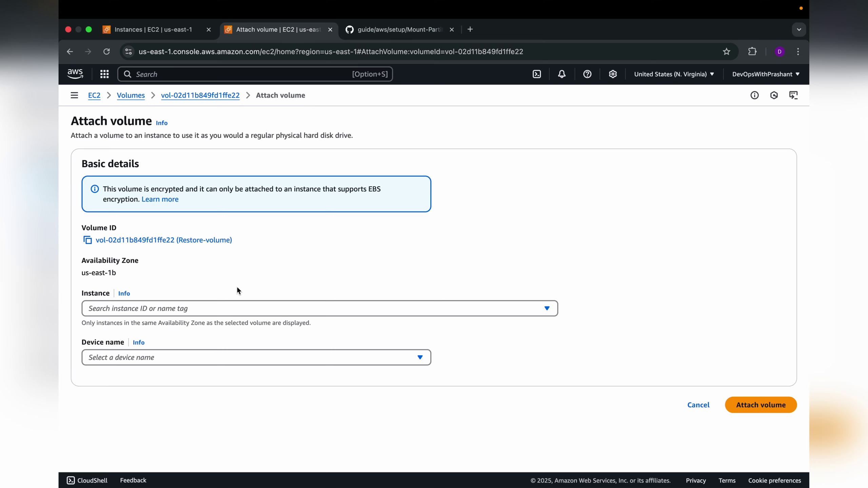
left_click(237, 310)
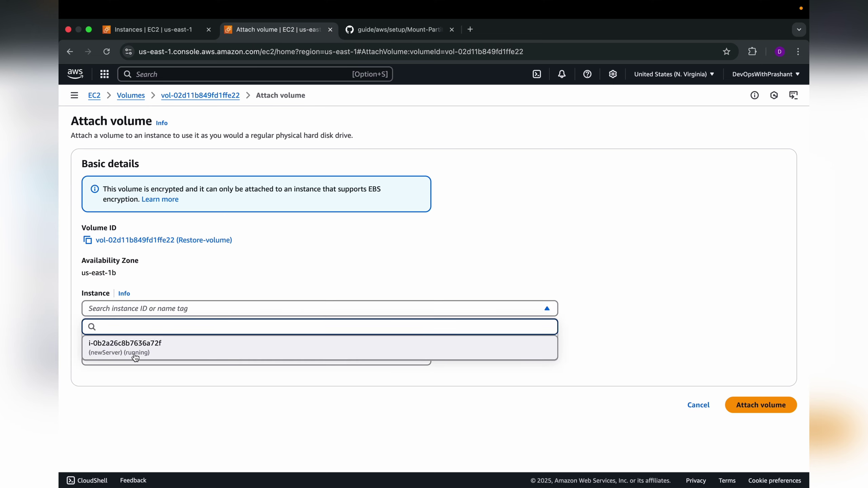
left_click(119, 357)
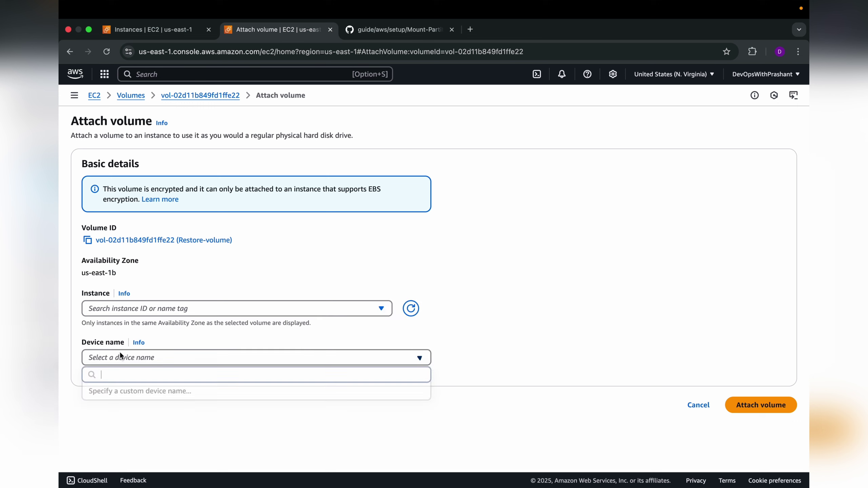
Step: In the instances list, select only newServer and check the block devices in its storage details
left_click(155, 36)
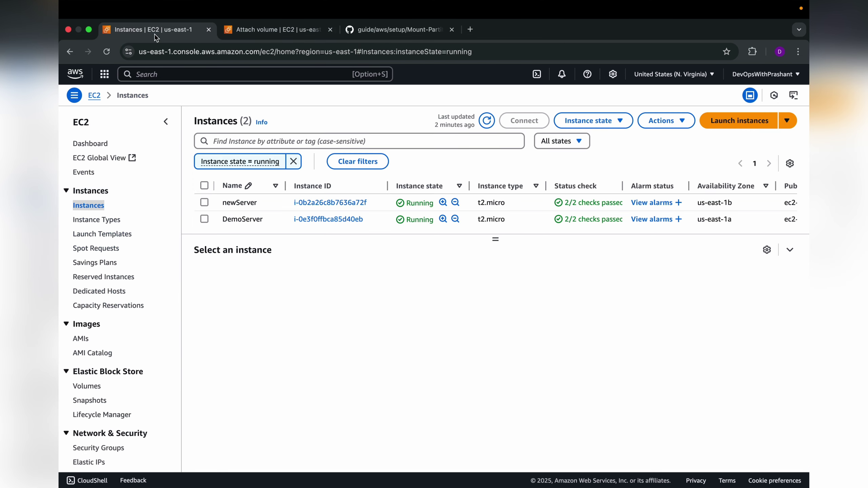
left_click(205, 220)
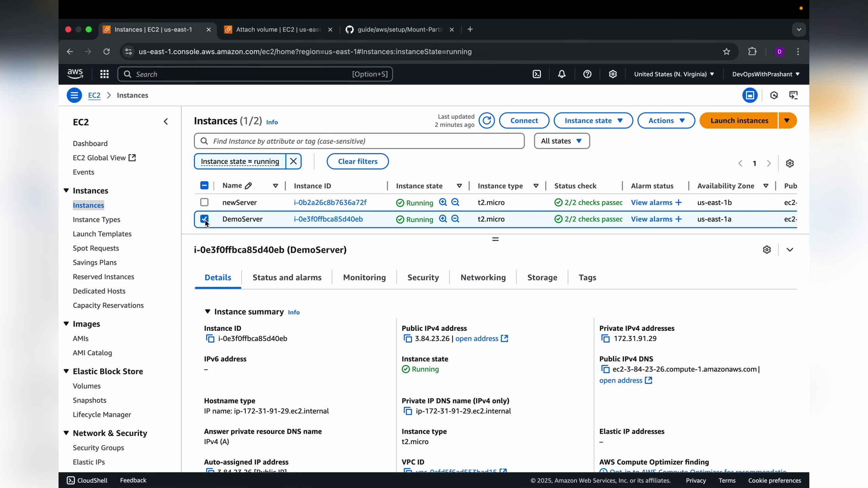
left_click(205, 202)
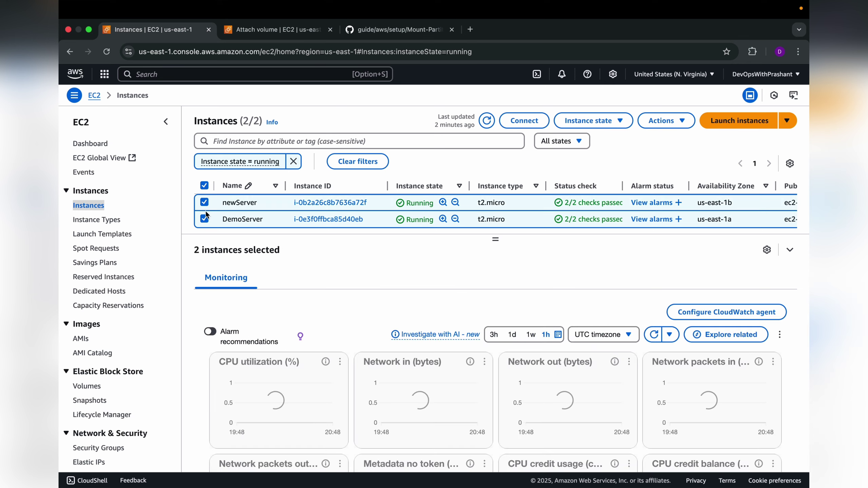
left_click(205, 218)
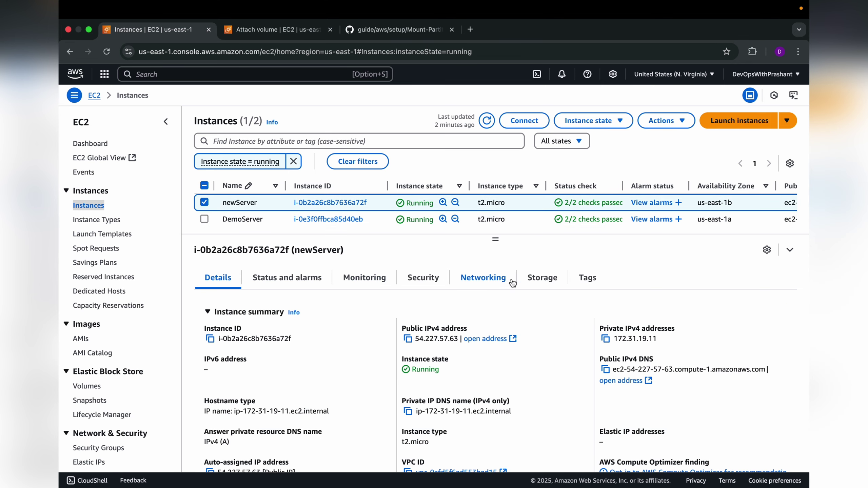
left_click(536, 279)
scroll(411, 340, "down", 2)
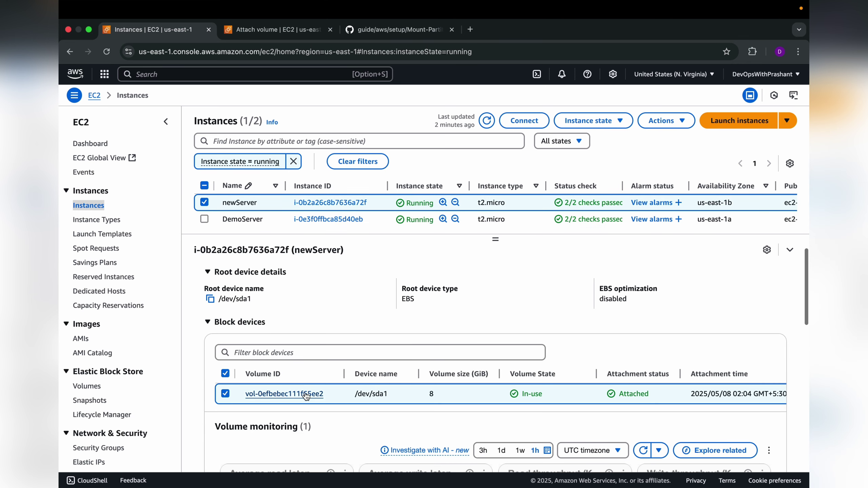
Step: Attach Restore-volume to the newServer instance with the device name /dev/sdf
left_click(274, 28)
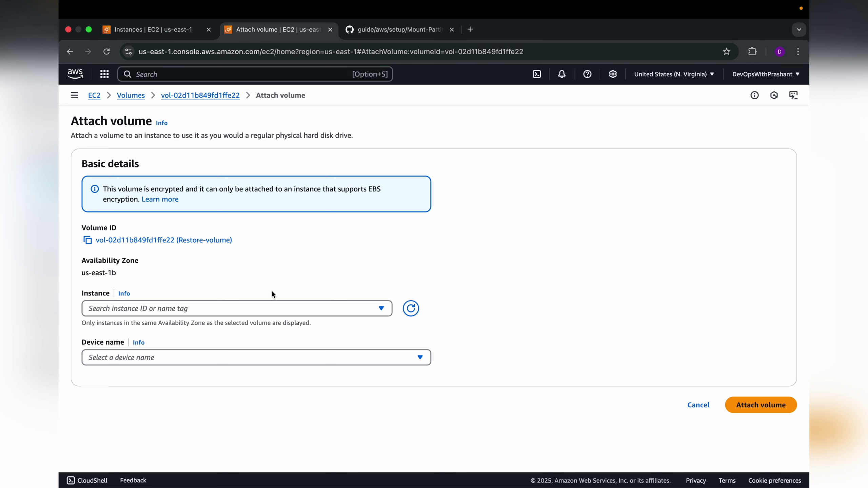
left_click(225, 305)
left_click(172, 345)
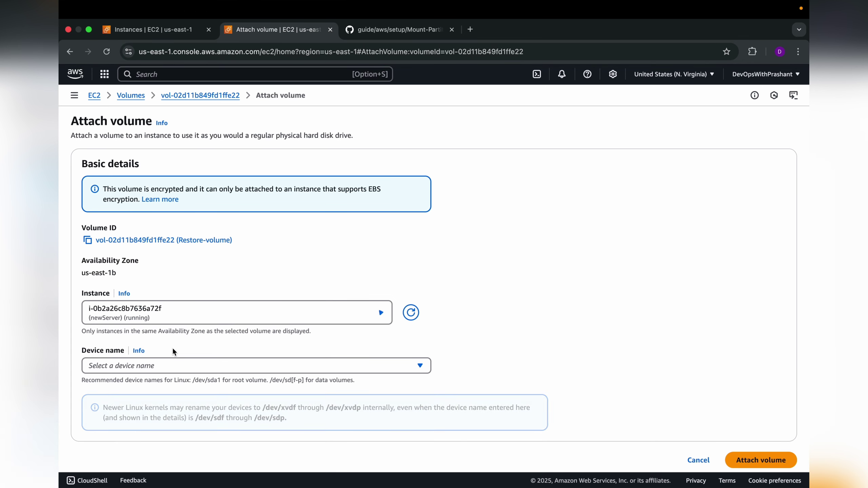
left_click(242, 364)
left_click(275, 290)
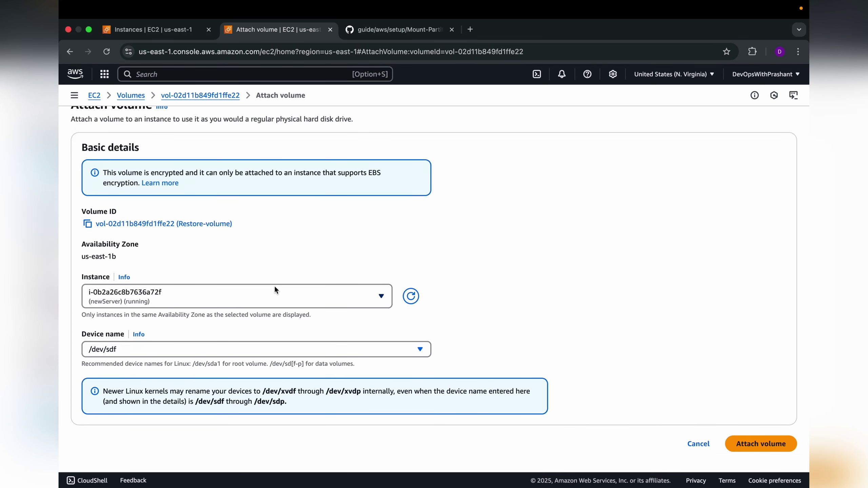
left_click(761, 444)
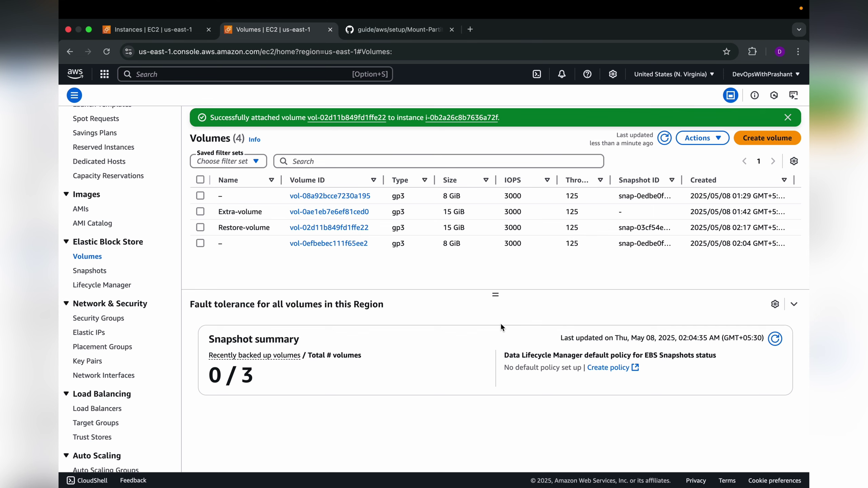
Step: Copy the example SSH command from newServer's connection details and connect to the instance in Terminal with testing.pem
left_click(163, 32)
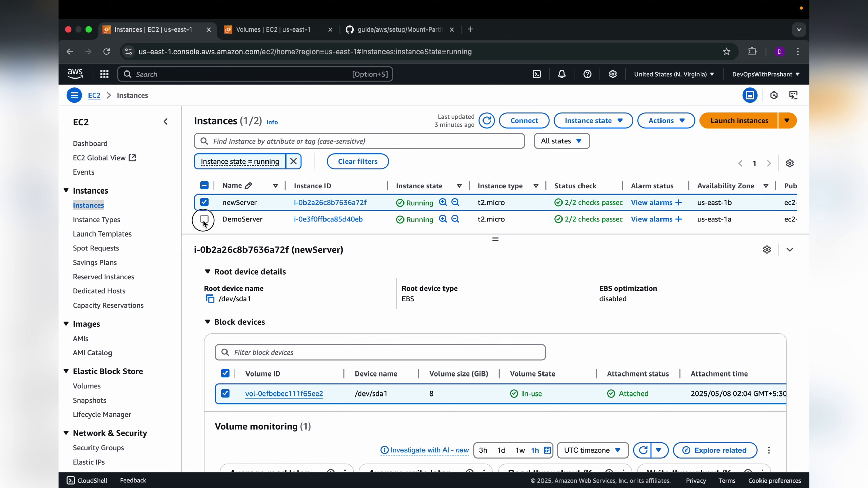
left_click(203, 220)
left_click(205, 220)
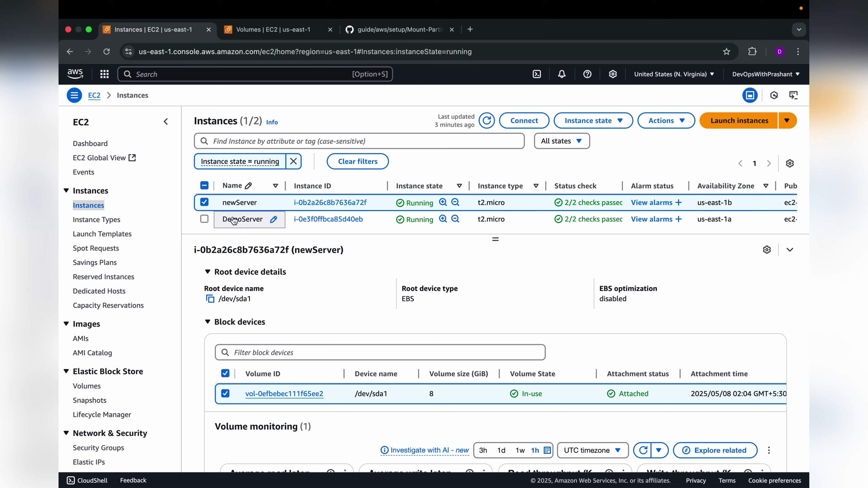
left_click(317, 203)
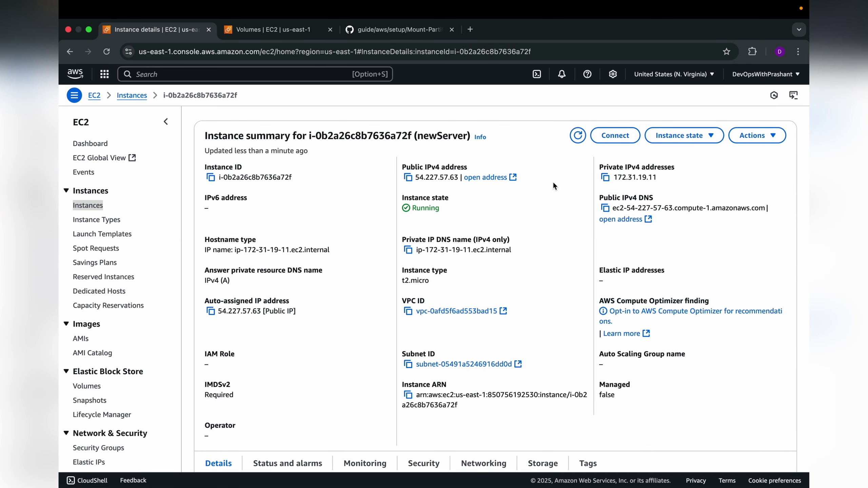
left_click(613, 138)
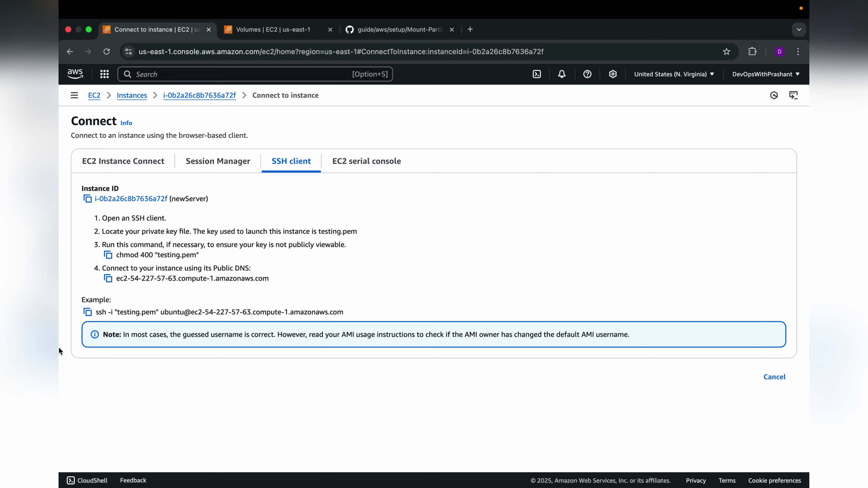
left_click(87, 312)
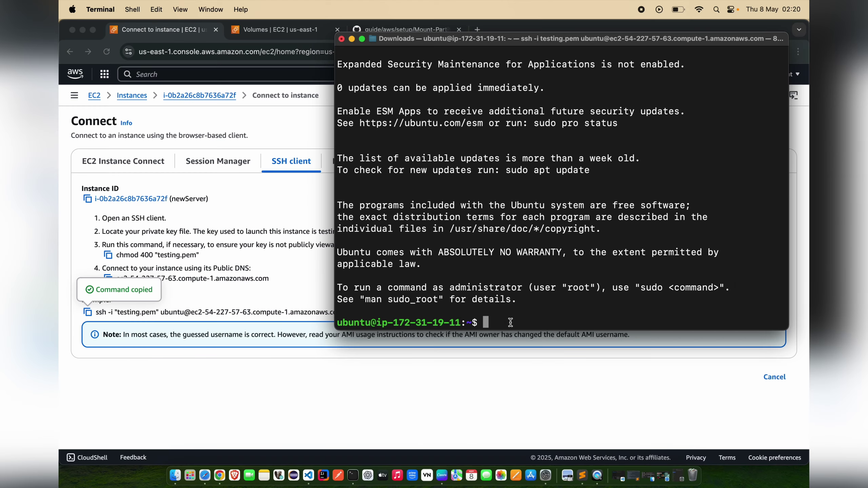
Step: Run lsblk on newServer and examine the entries for the xvdf disk and its xvdf1 partition
type("lsblk")
key("Return")
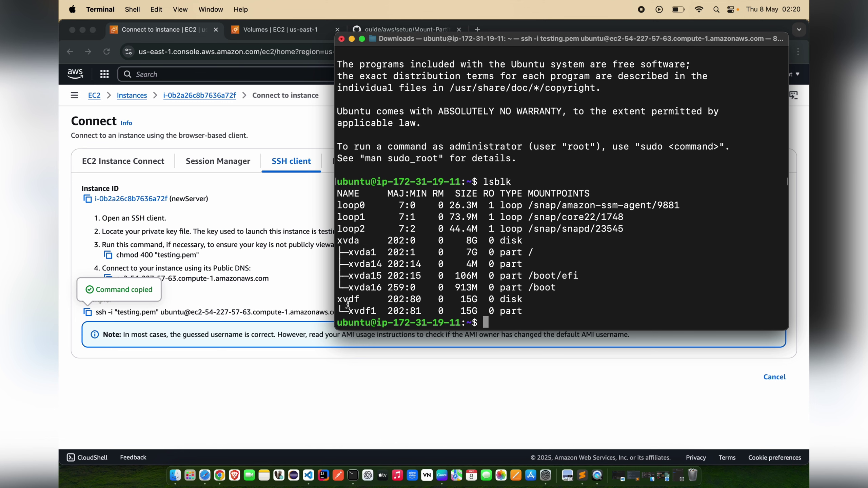
left_click_drag(337, 298, 524, 311)
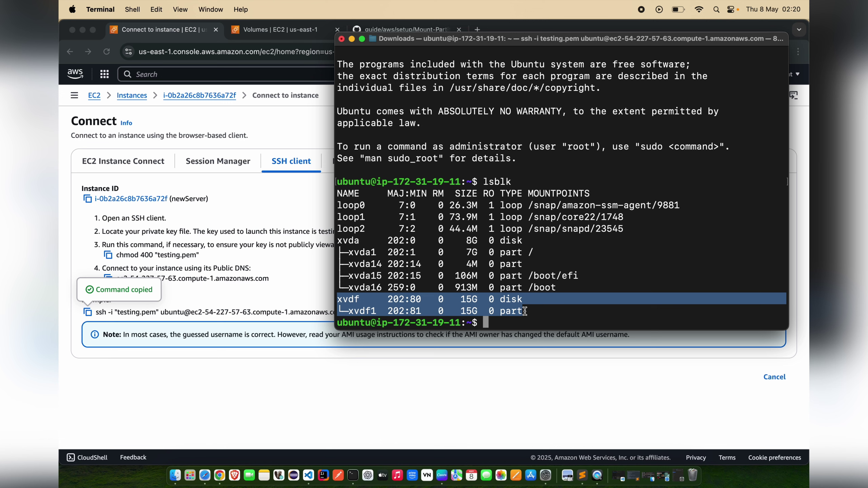
left_click(524, 311)
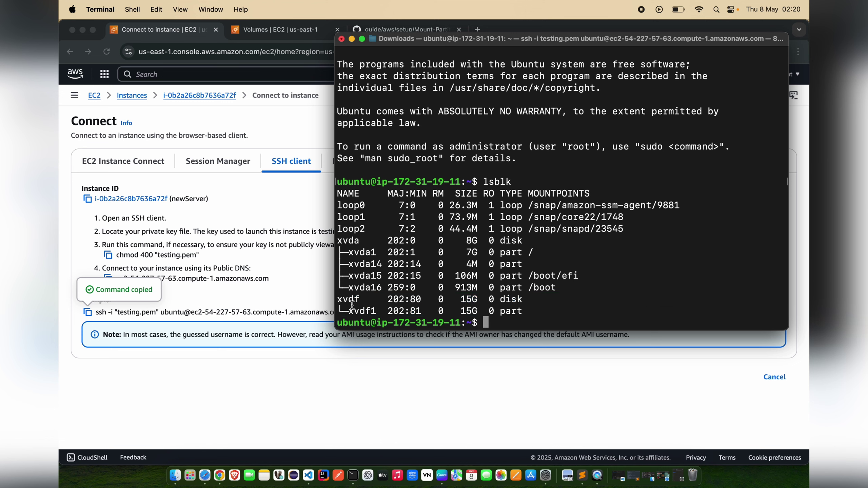
left_click_drag(338, 299, 525, 311)
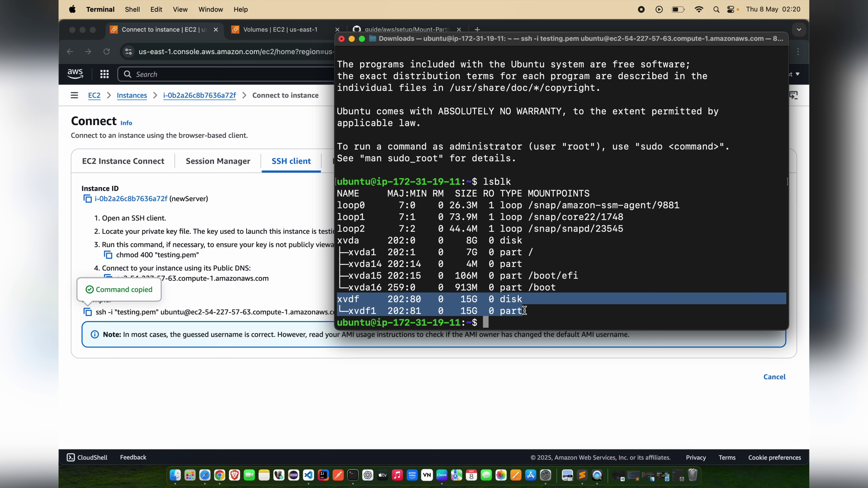
left_click(525, 311)
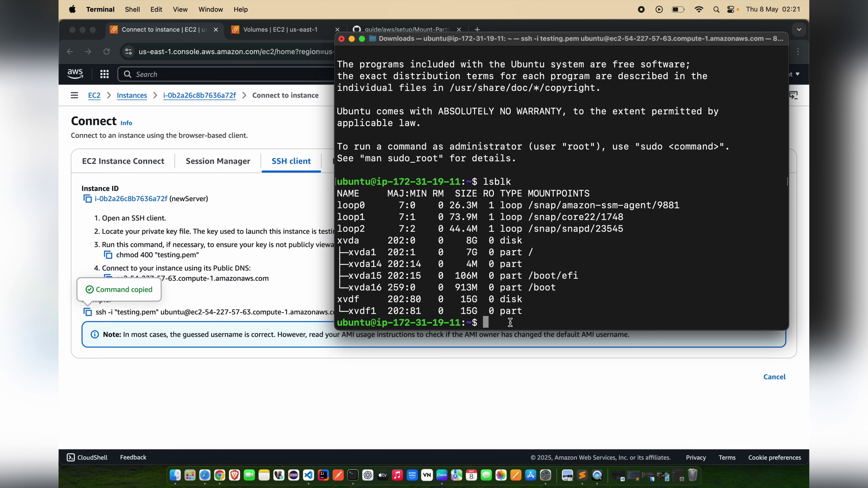
Step: Switch to Chrome and read the Mount-Partition-ebs.md section on mounting a volume created from a backup snapshot
left_click(287, 118)
left_click(391, 31)
scroll(454, 274, "up", 6)
triple_click(428, 260)
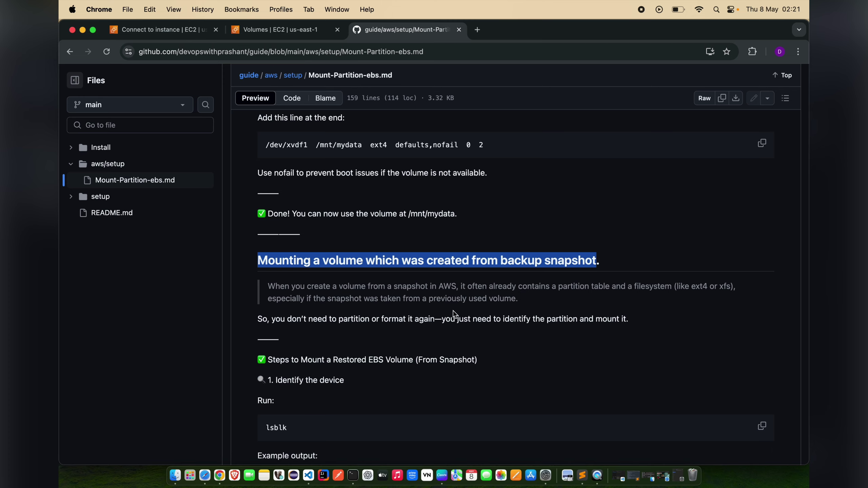
left_click(454, 314)
scroll(454, 314, "down", 4)
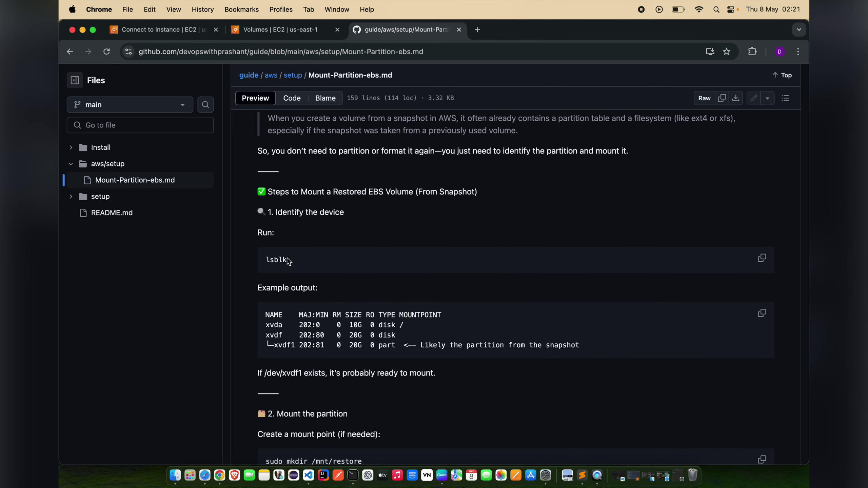
scroll(289, 259, "down", 3)
left_click_drag(274, 265, 376, 280)
scroll(376, 281, "down", 3)
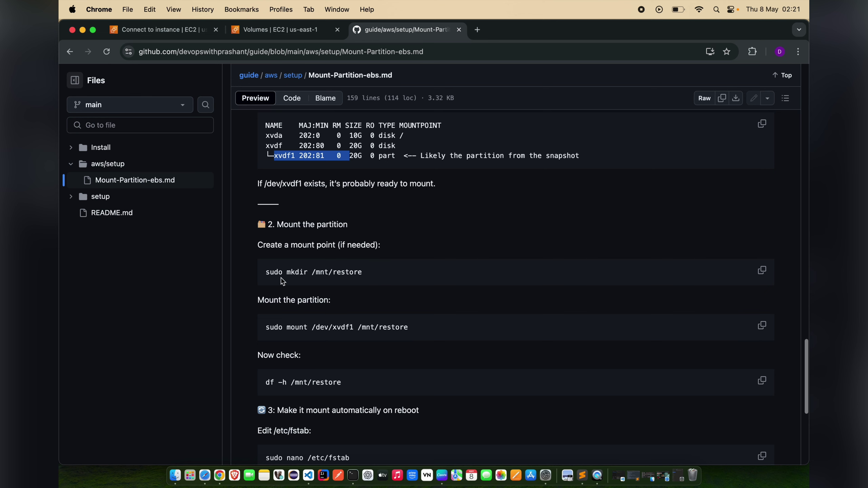
scroll(424, 280, "down", 3)
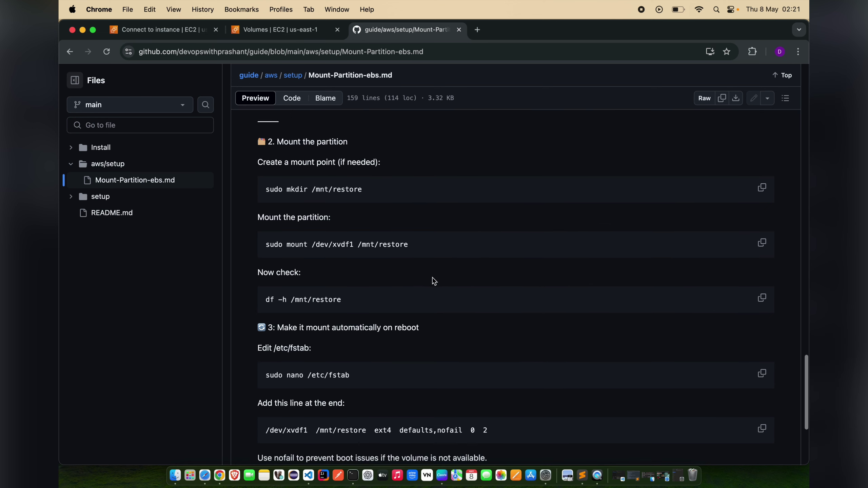
Step: Copy the mount point command from the guide and run sudo mkdir /mnt/restore in Terminal
left_click(762, 190)
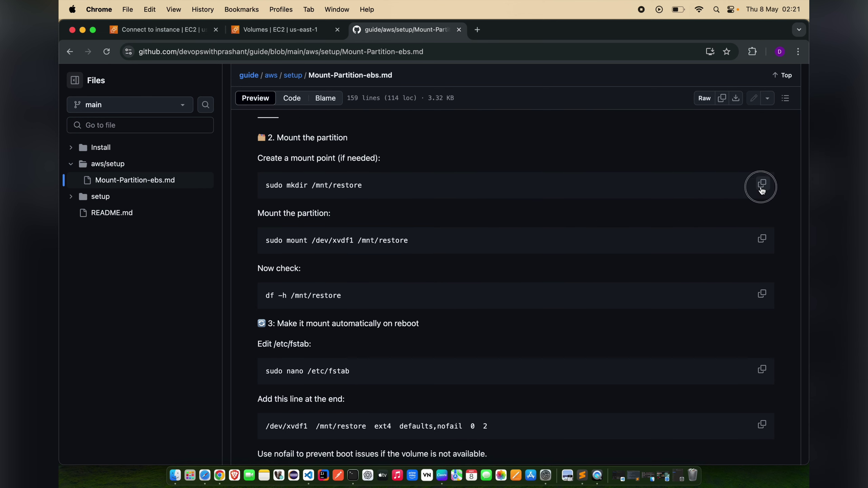
left_click(352, 475)
right_click(501, 323)
left_click(509, 342)
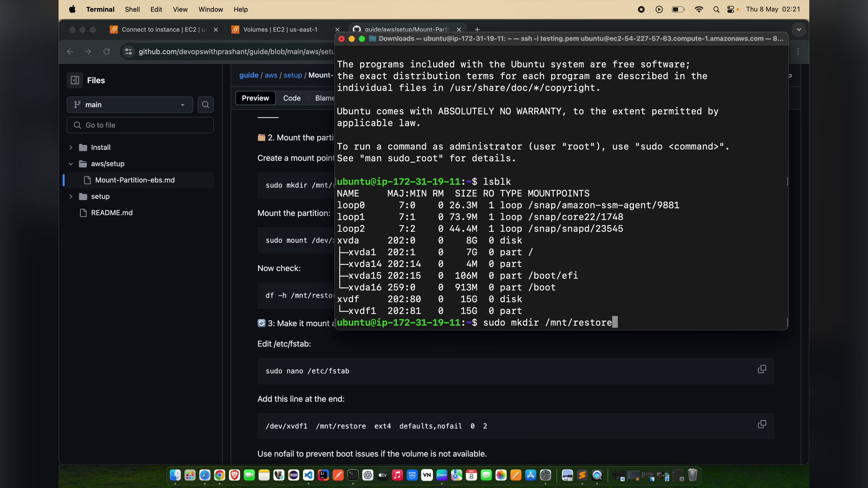
key("Return")
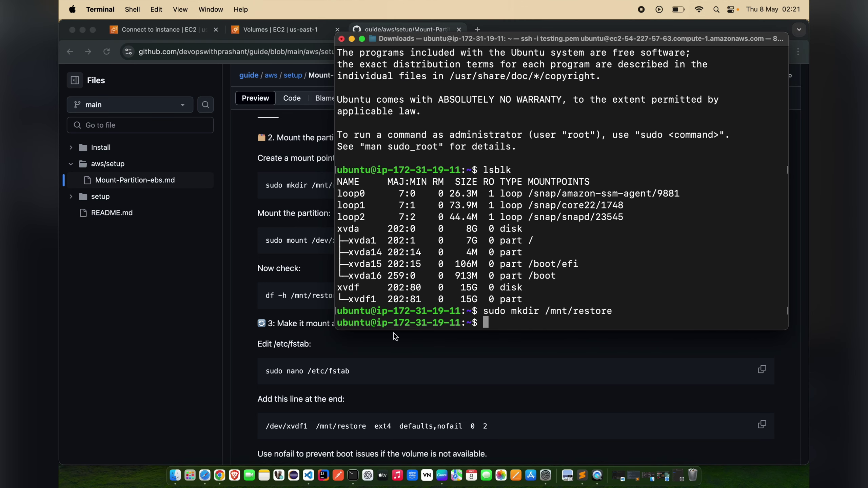
Step: Copy the mount command from the guide and run sudo mount /dev/xvdf1 /mnt/restore in Terminal
left_click(246, 237)
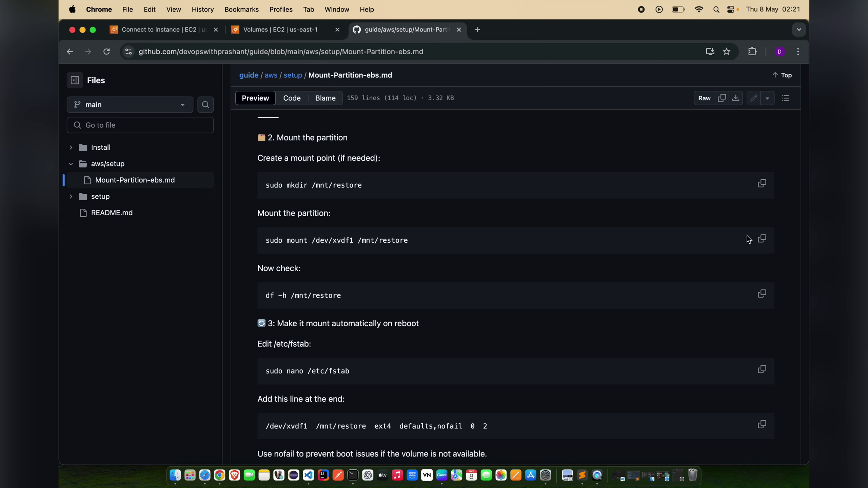
left_click(761, 238)
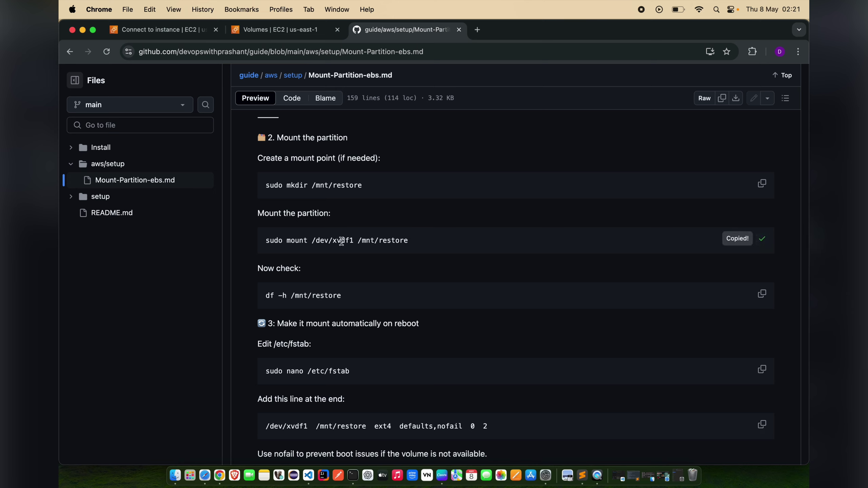
left_click(353, 475)
type("sudo mkdir /mnt/restore")
key("Return")
type("sudo mount /dev/xvdf1 /mnt/restore")
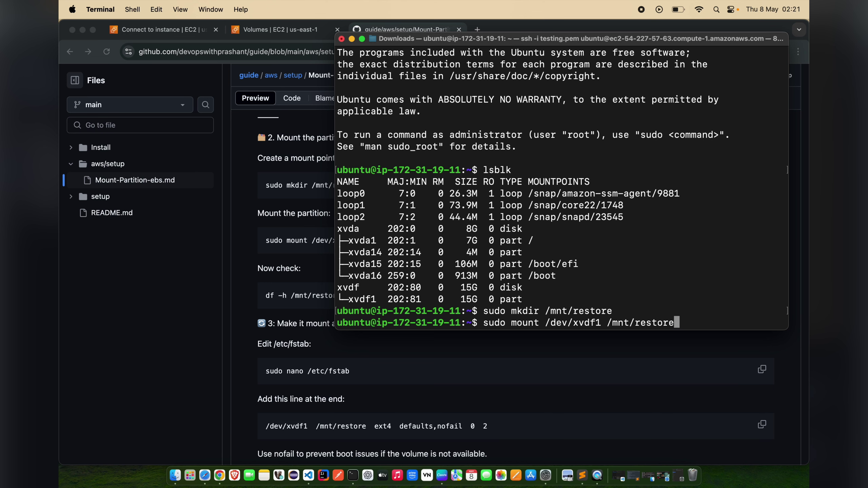
key("Return")
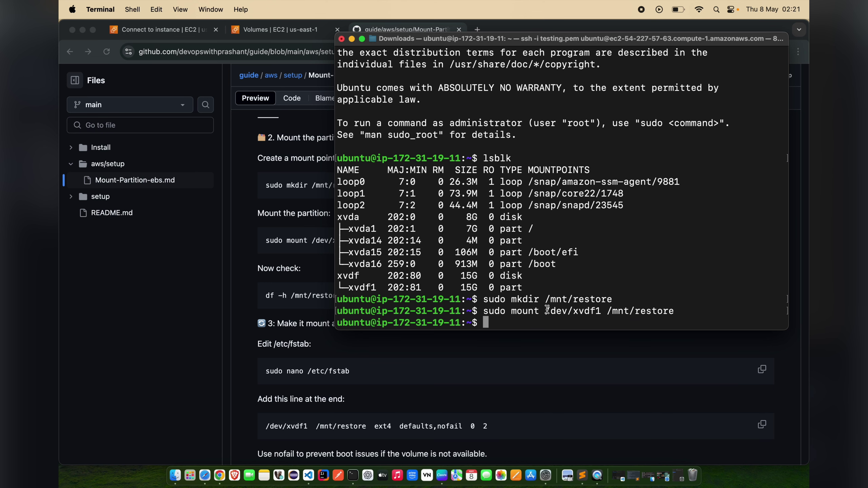
Step: Copy the fstab edit command from the guide in Chrome and run sudo nano /etc/fstab in Terminal
left_click(245, 291)
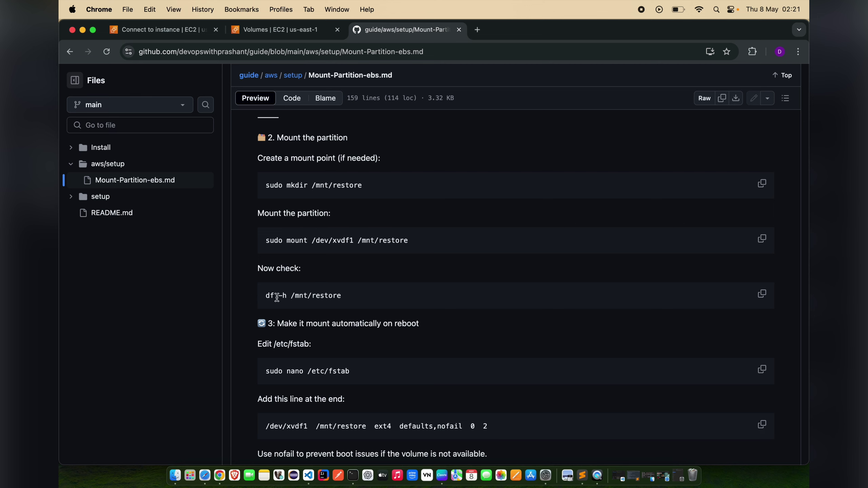
left_click_drag(267, 295, 362, 299)
left_click(260, 254)
scroll(260, 254, "down", 3)
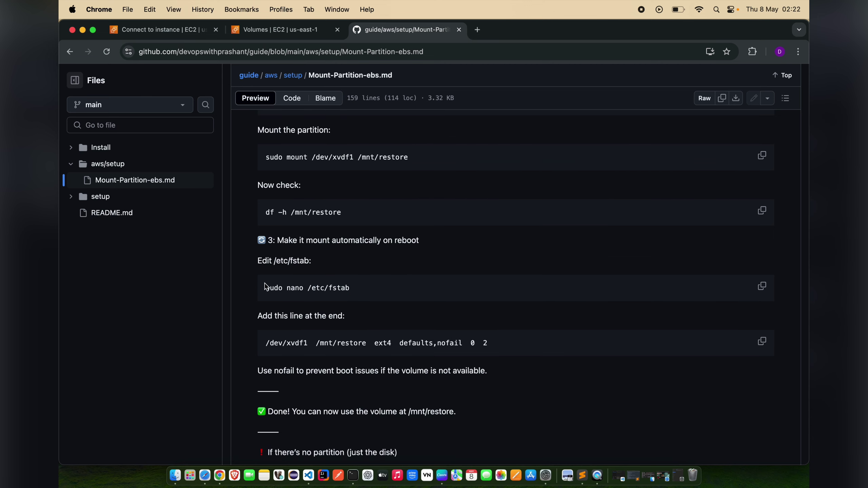
left_click_drag(266, 288, 362, 291)
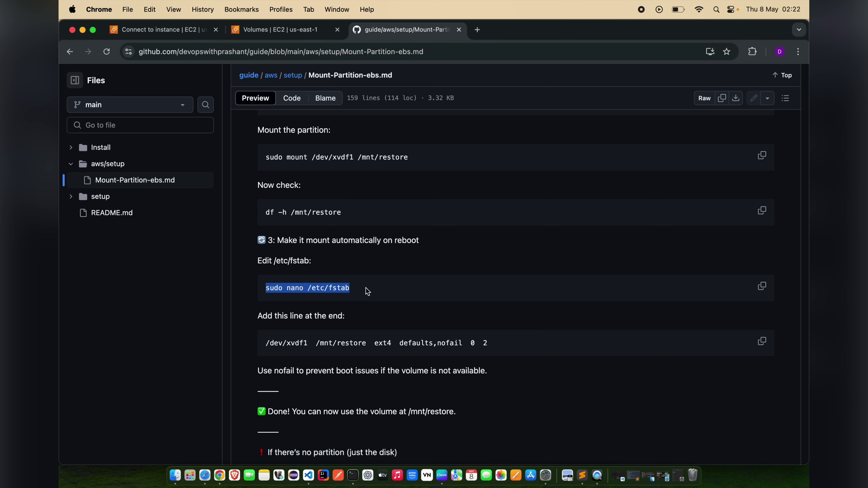
left_click(427, 271)
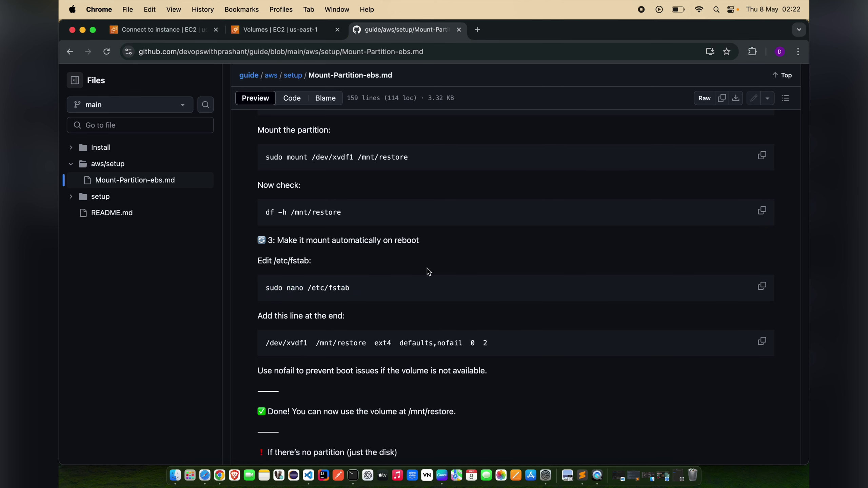
left_click(353, 476)
right_click(506, 323)
left_click(520, 343)
key("Return")
Step: Add the line /dev/xvdf1 /mnt/restore ext4 defaults,nofail 0 2 at the end of /etc/fstab, then save and exit nano
right_click(351, 96)
left_click(364, 117)
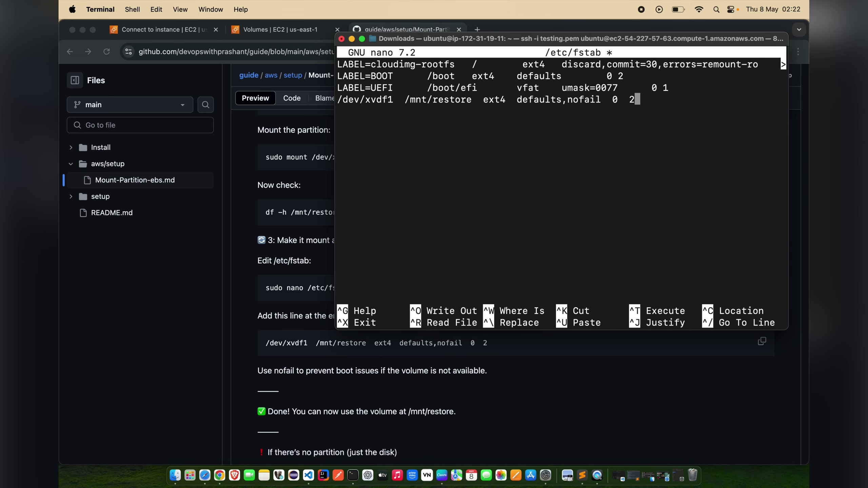
key("ctrl+x")
key("y")
key("Return")
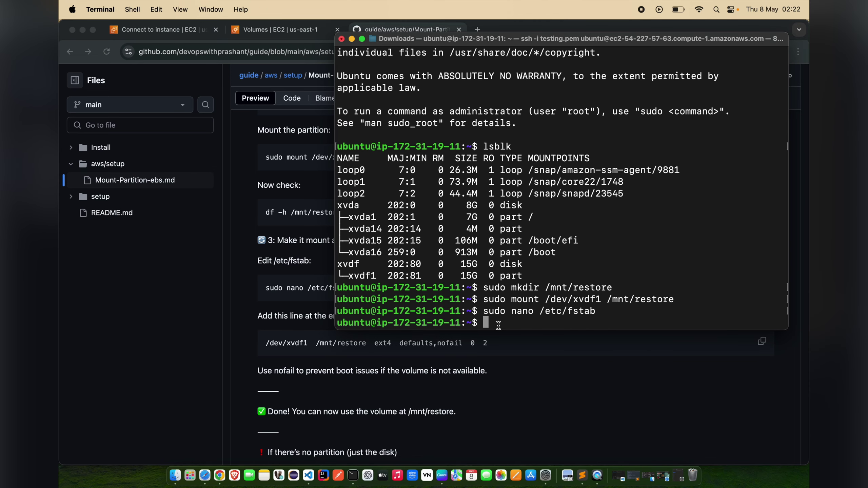
Step: Change to the /mnt/restore/ directory, list its contents with ls, and examine the restored zip files
type("cd /mnt/restore/")
key("Return")
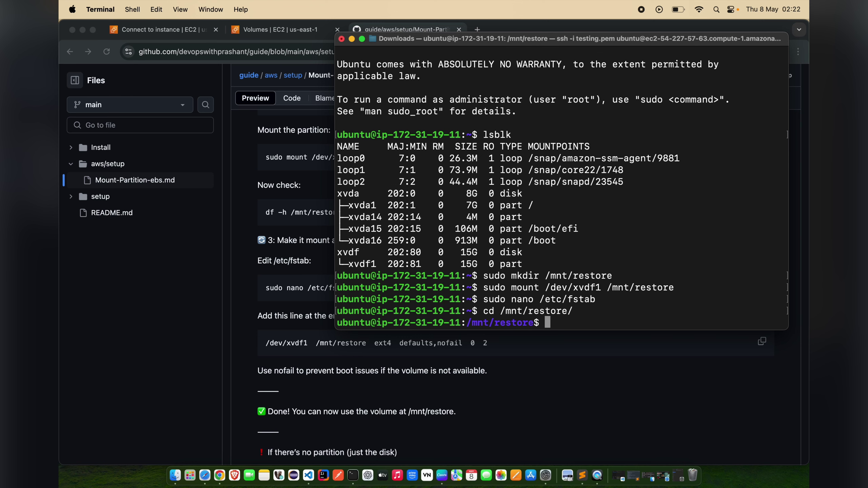
type("ls")
key("Return")
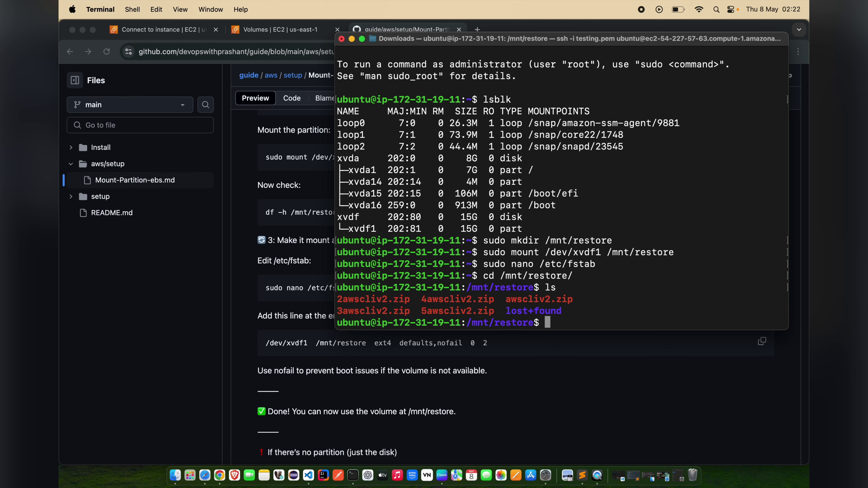
left_click_drag(338, 300, 498, 314)
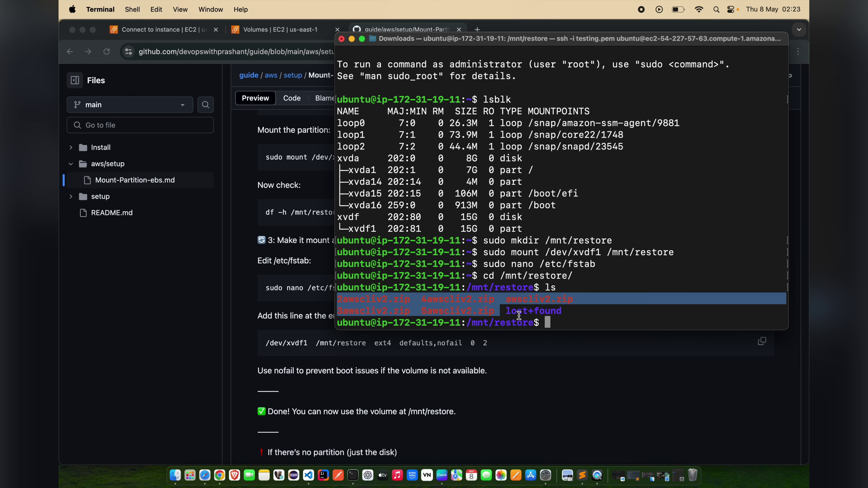
left_click(565, 326)
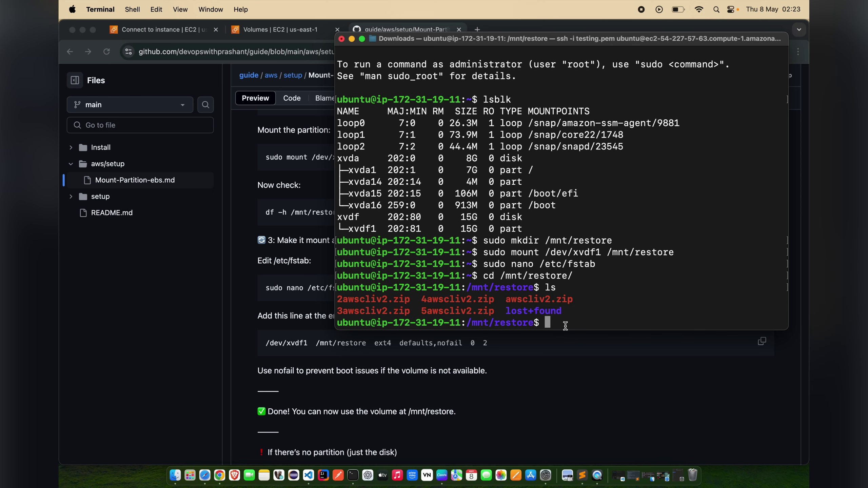
Step: Switch to Chrome, review the fresh-volume mounting instructions in Mount-Partition-ebs.md, and return to the EC2 Volumes page
left_click(246, 299)
scroll(403, 229, "up", 5)
scroll(403, 228, "up", 15)
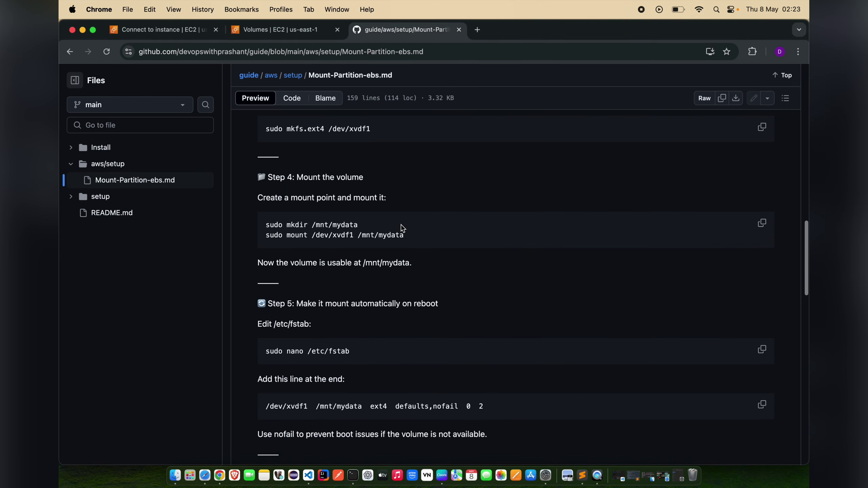
scroll(402, 229, "up", 10)
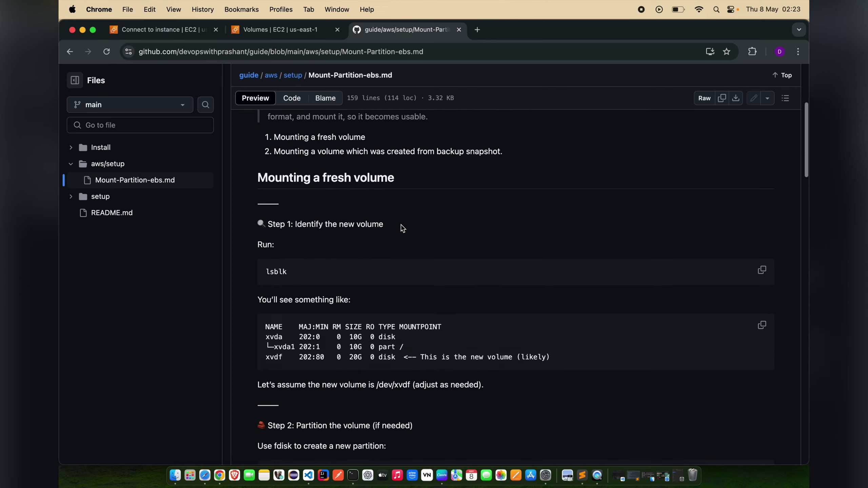
scroll(403, 229, "down", 15)
scroll(402, 228, "down", 1)
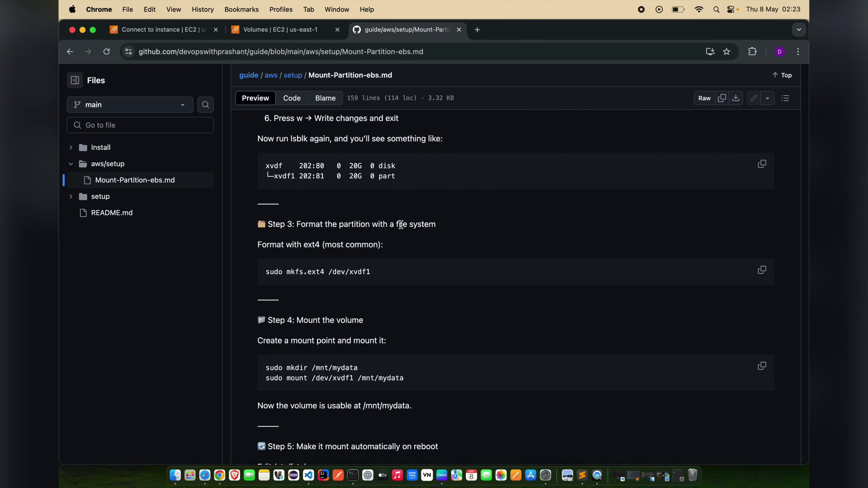
scroll(400, 225, "down", 13)
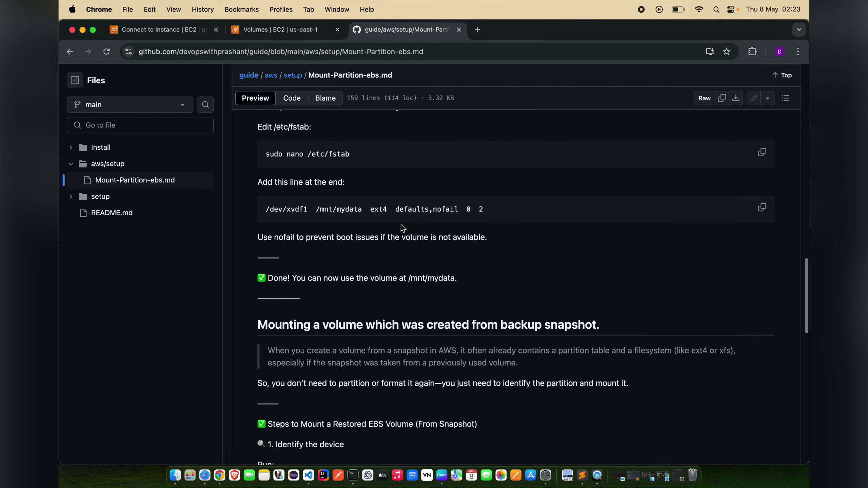
left_click(286, 30)
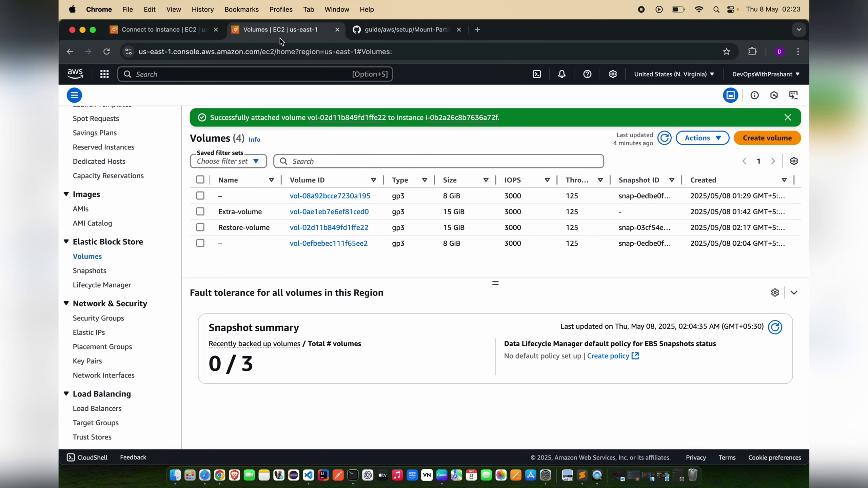